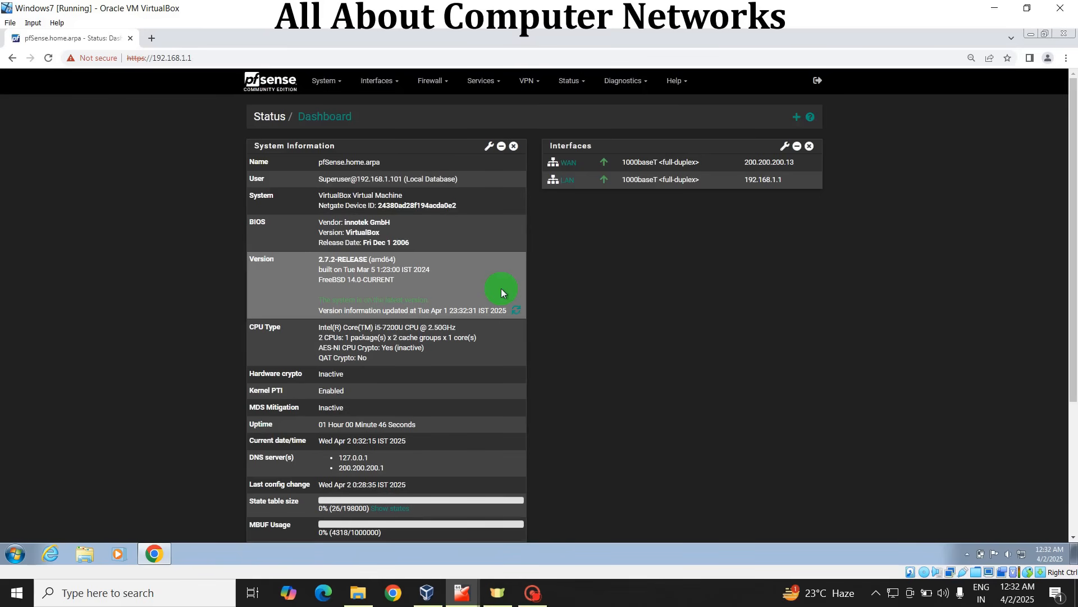
Step: Start adding a new user in the System User Manager and enter the username
click(333, 87)
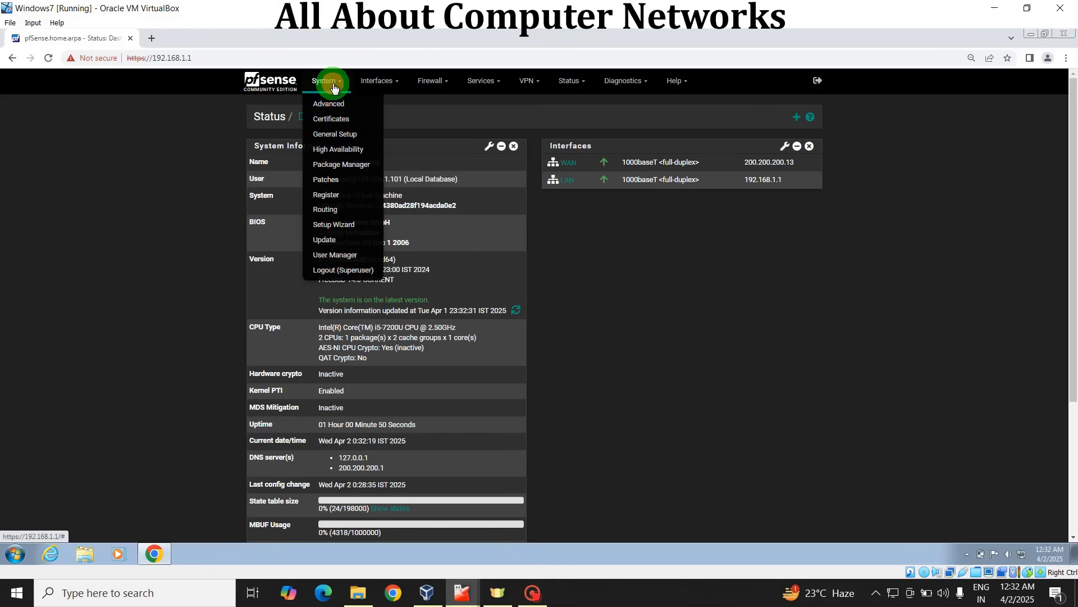
click(347, 258)
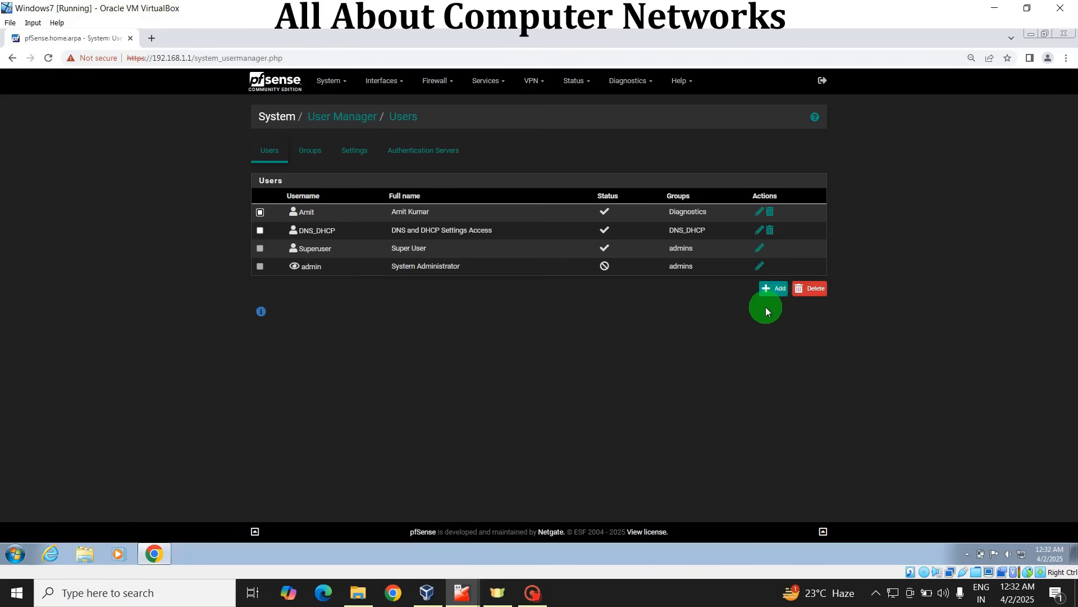
click(768, 290)
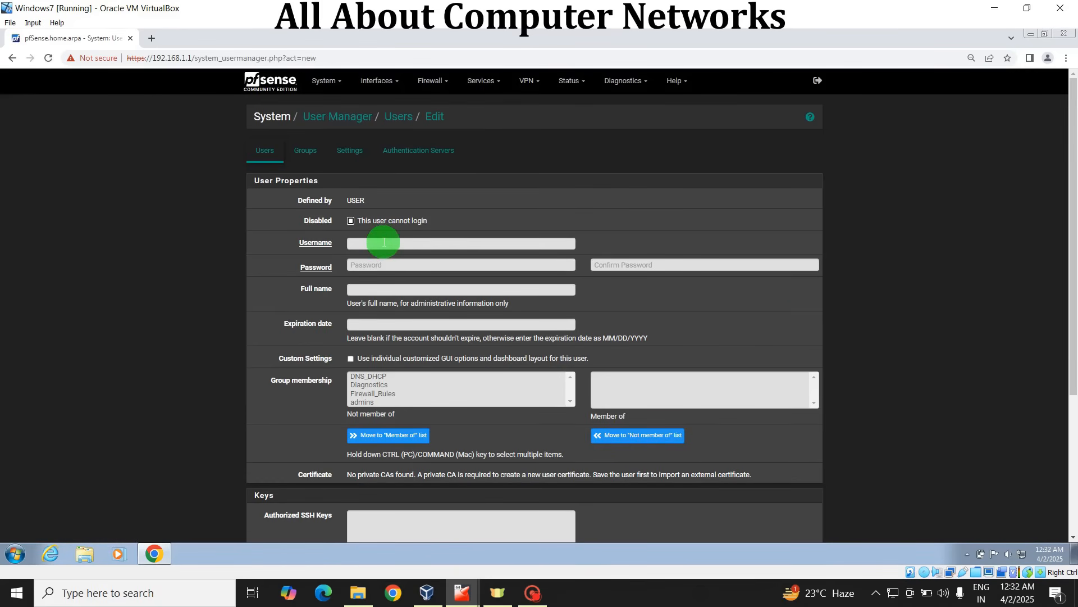
click(384, 243)
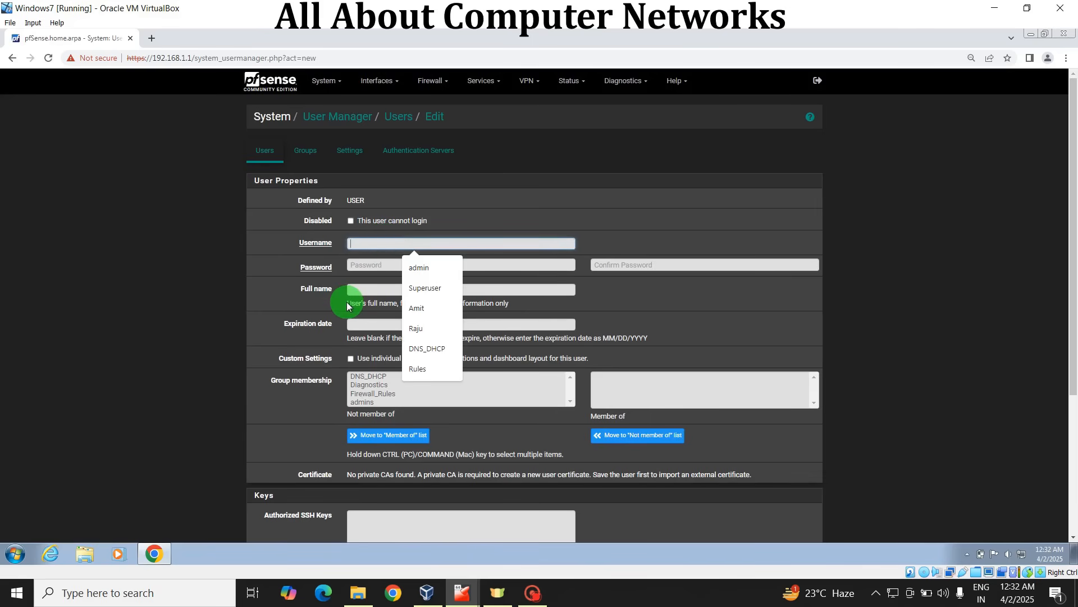
text(Lokesh)
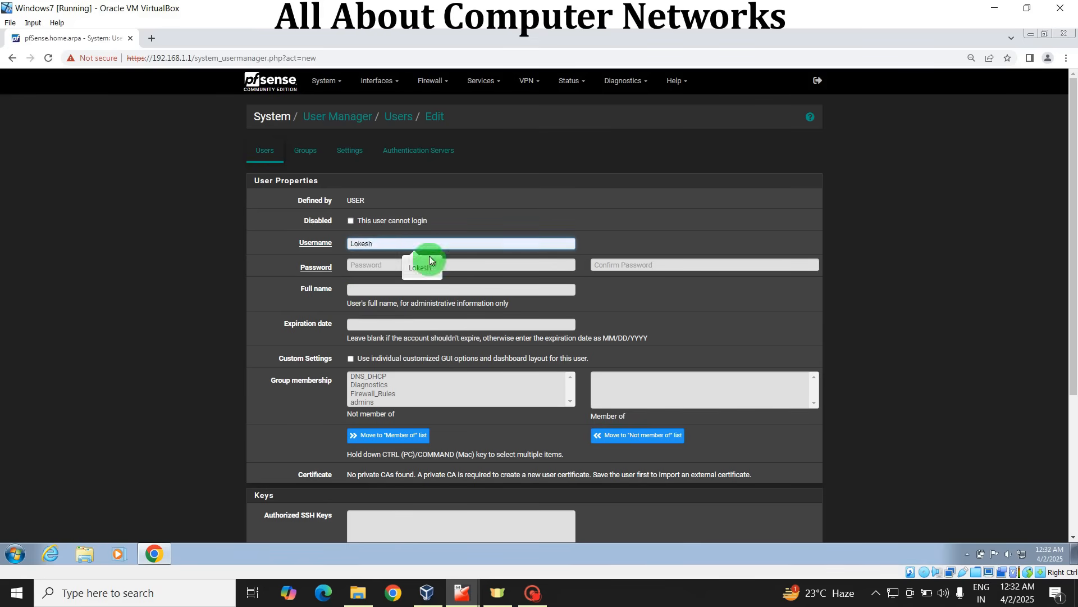
click(422, 267)
Step: Enter the new user's password and repeat it in the confirmation field
click(372, 264)
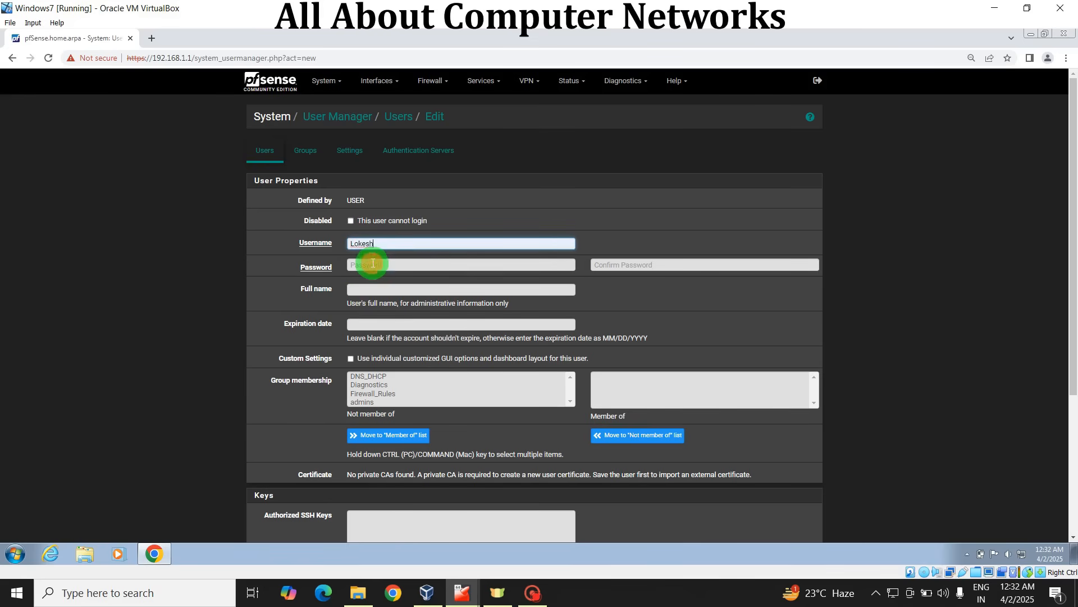
text(••••••)
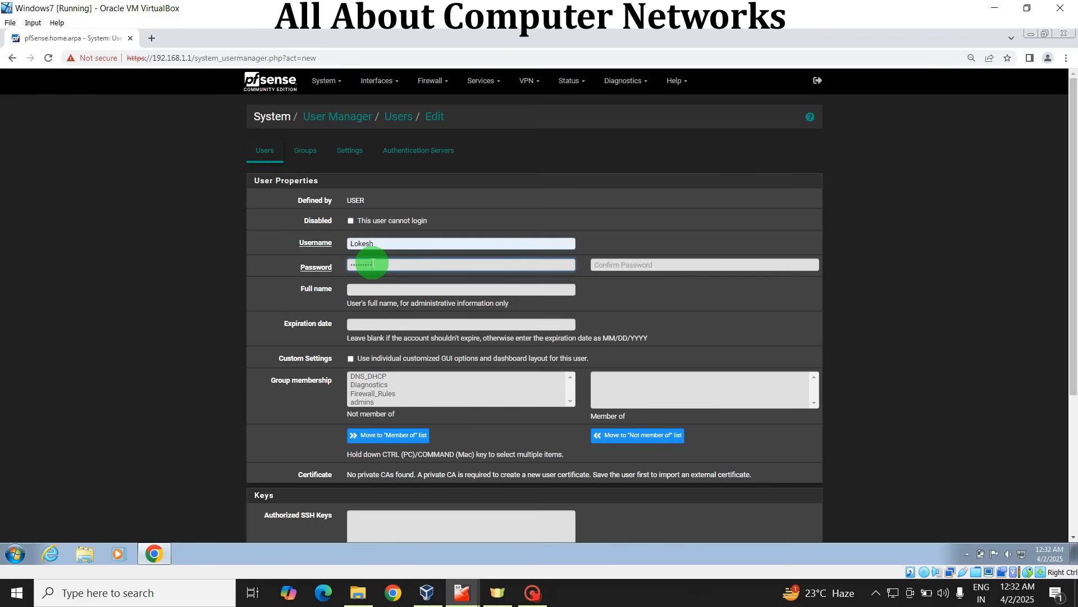
key(Tab)
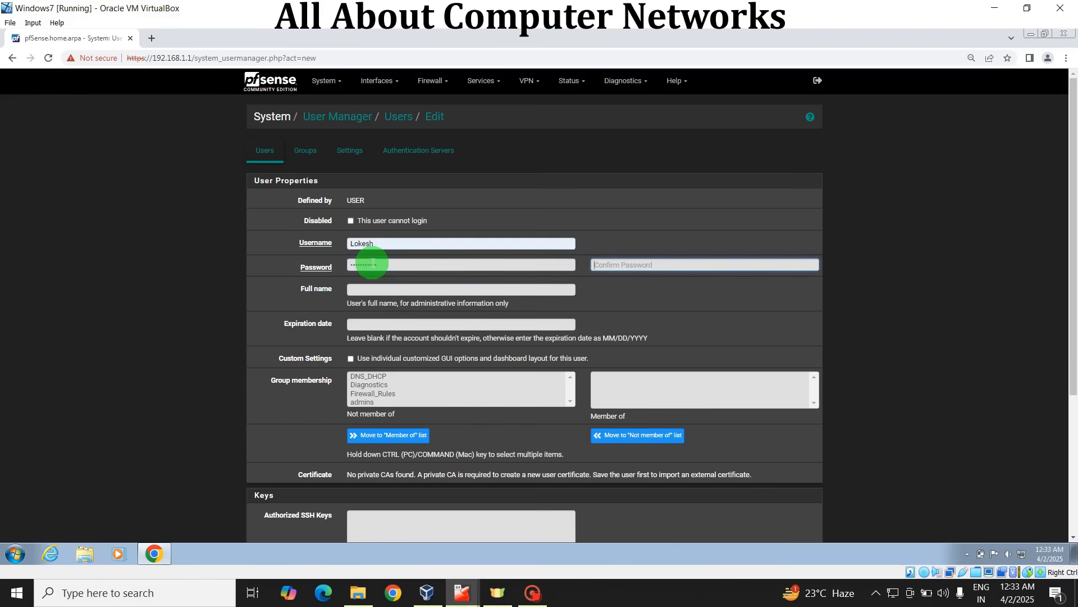
text(••••••••••)
Step: Enter the new user's full name and save the account without any group membership
click(359, 290)
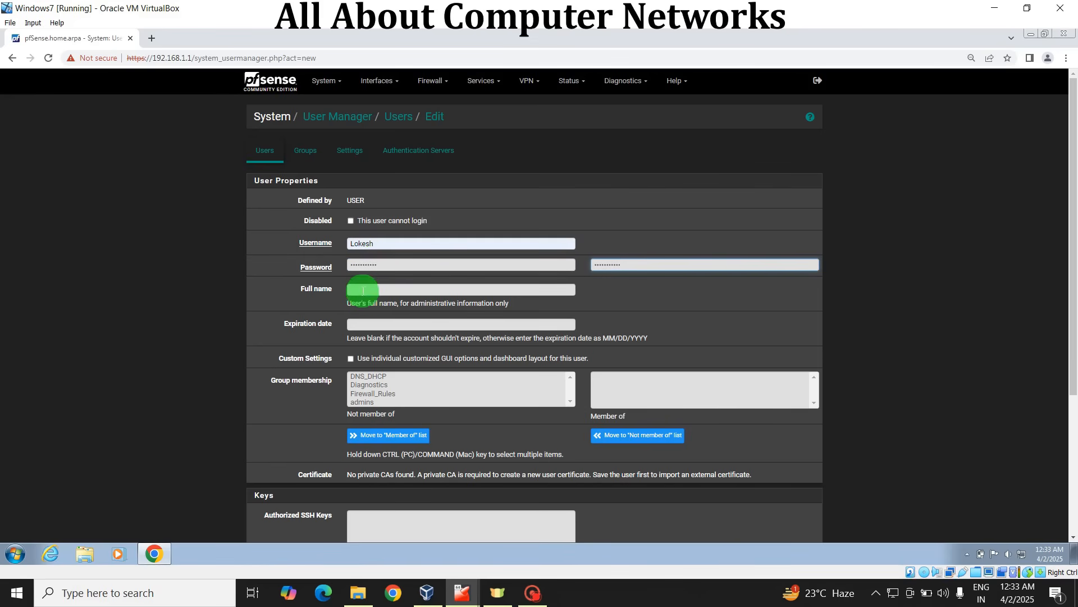
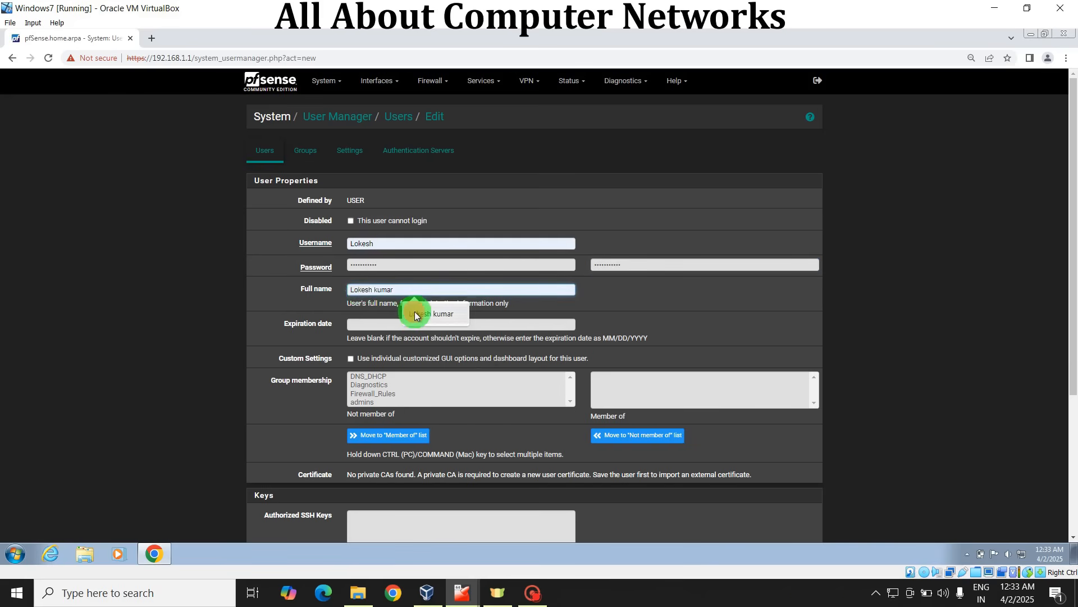
click(414, 311)
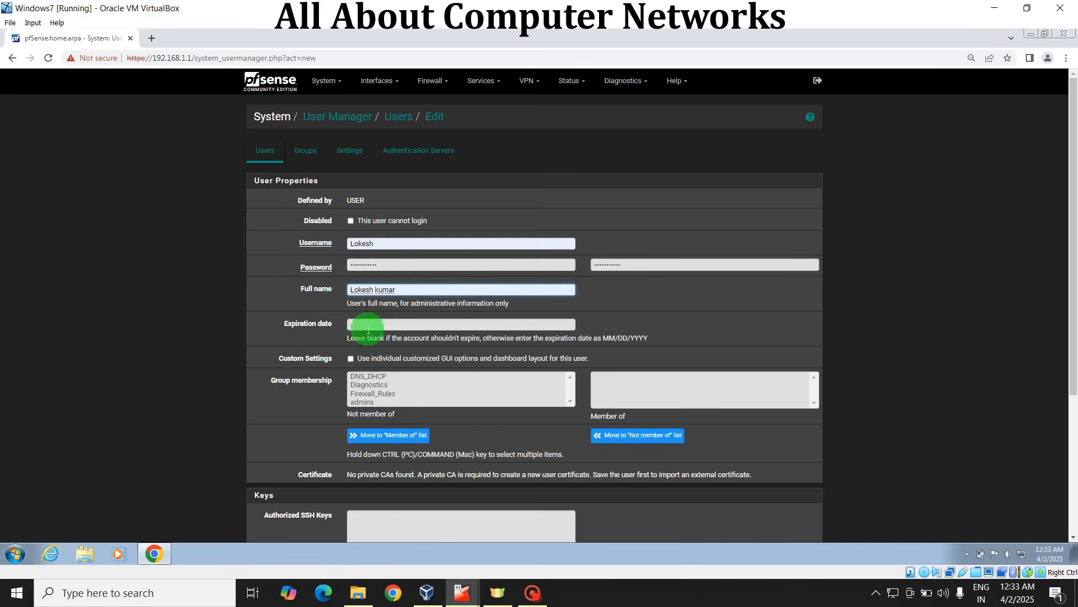
drag(1073, 202, 1071, 361)
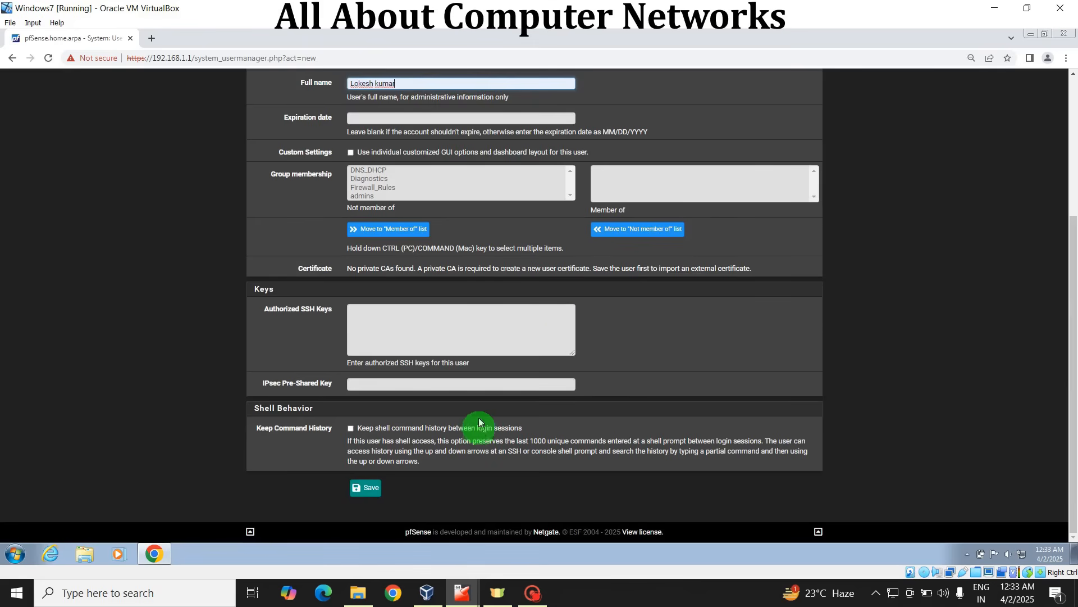
click(365, 489)
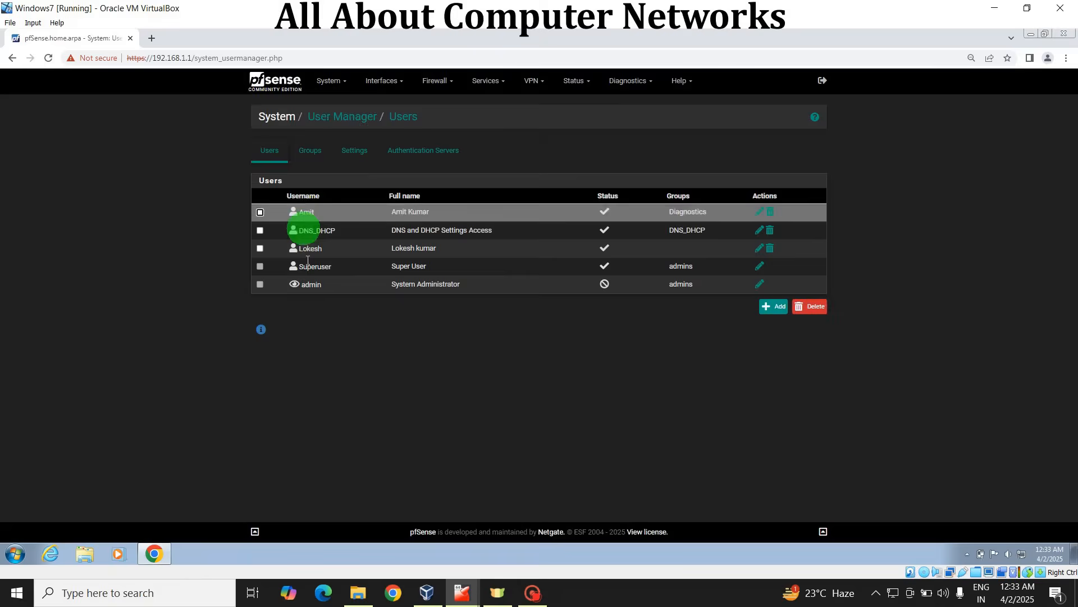
Step: Edit the new user and assign the privilege "User - Services: Captive Portal login", saving the change
click(758, 249)
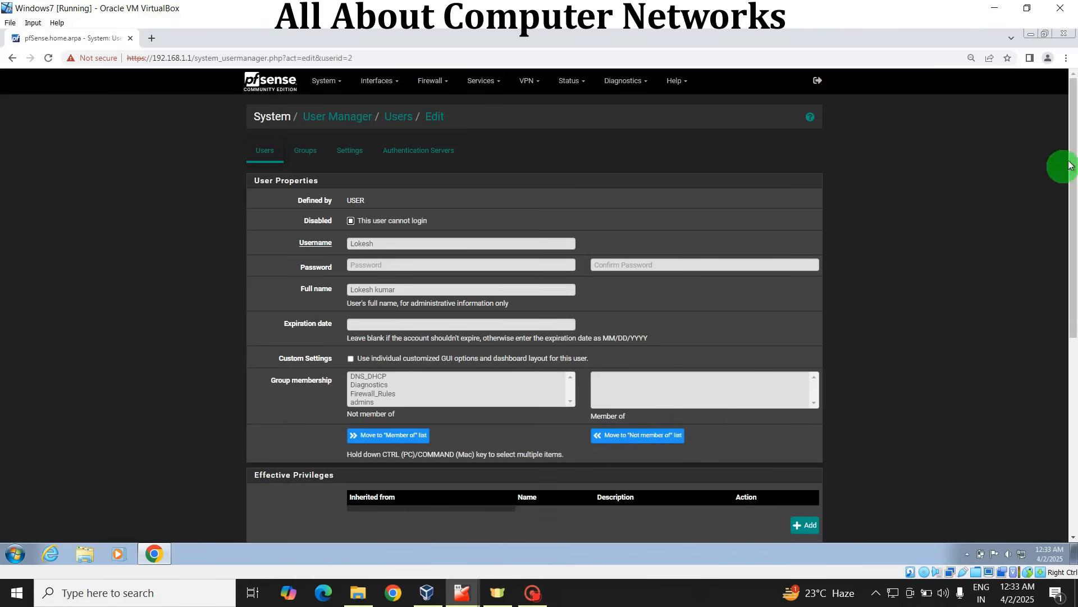
scroll(1061, 228, down, 4)
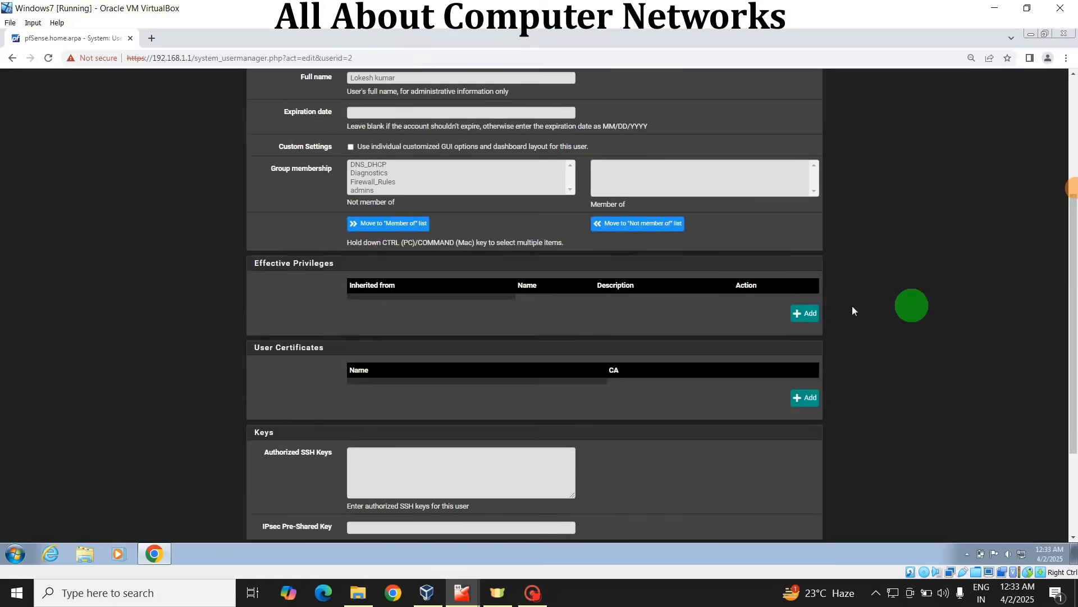
click(802, 314)
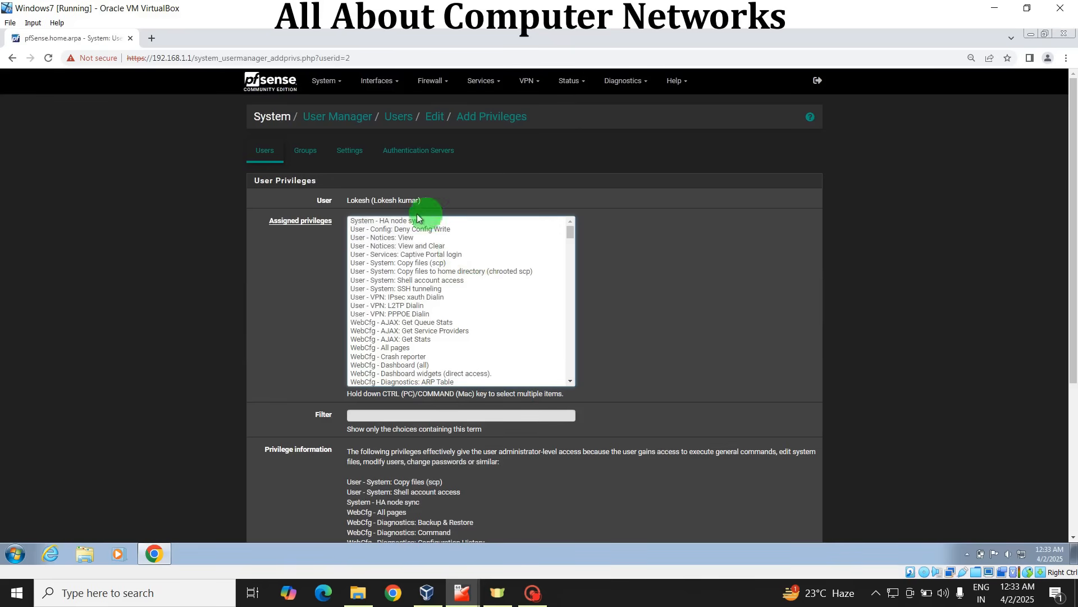
click(415, 256)
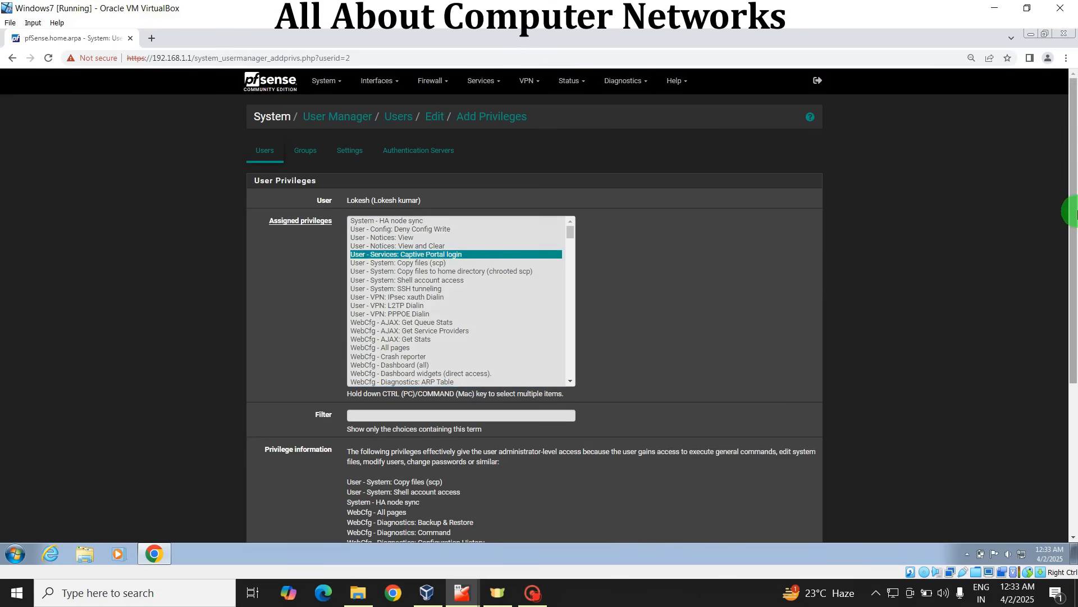
drag(1073, 210, 1073, 392)
click(365, 468)
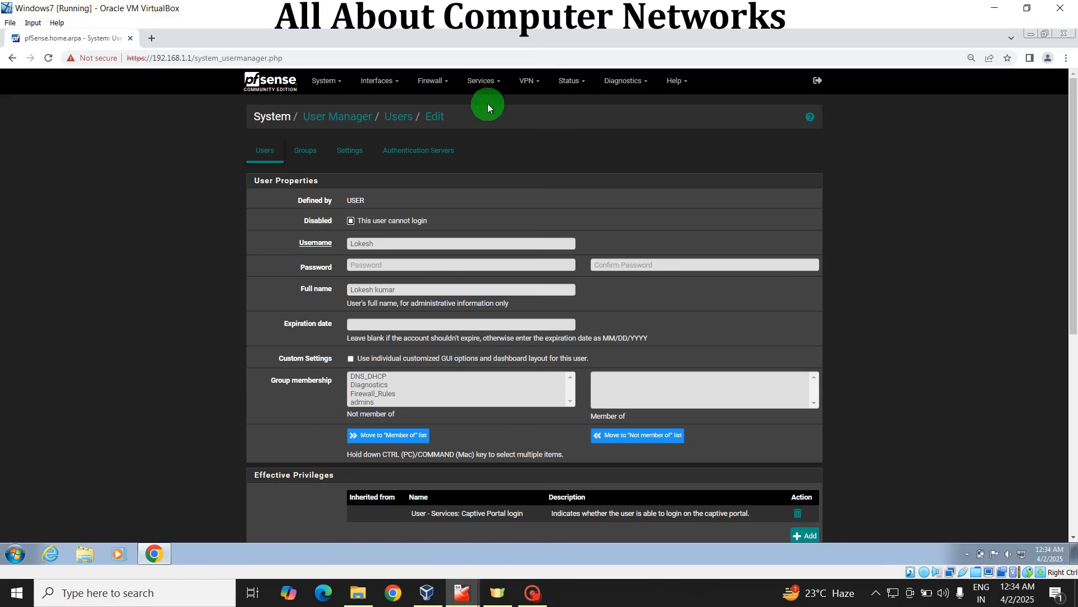
Step: Add a Captive Portal zone named Guest with the description Guest Network and continue to its configuration
click(479, 82)
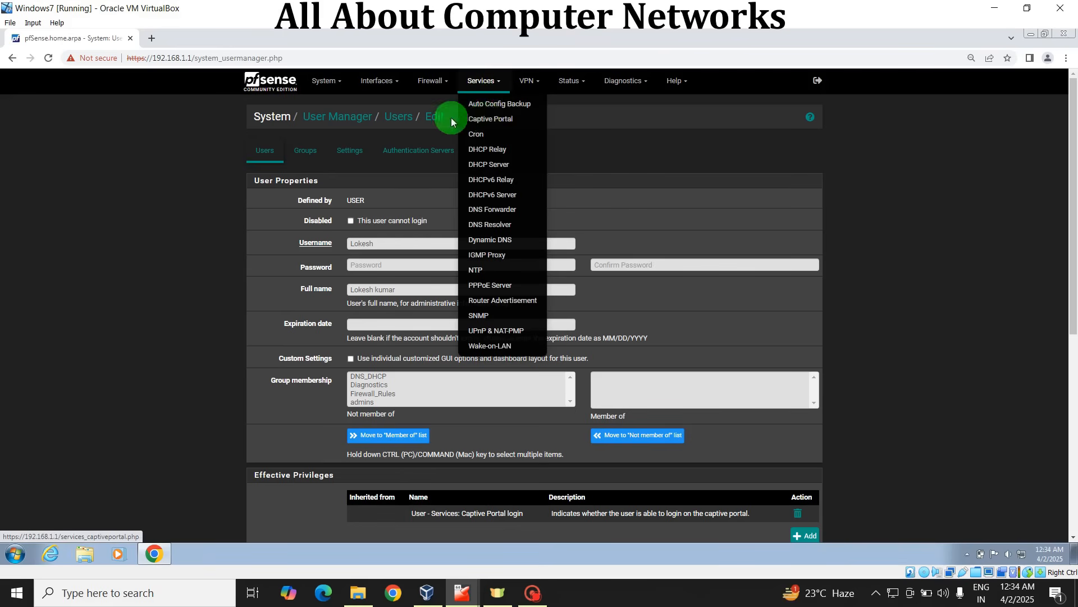
click(490, 120)
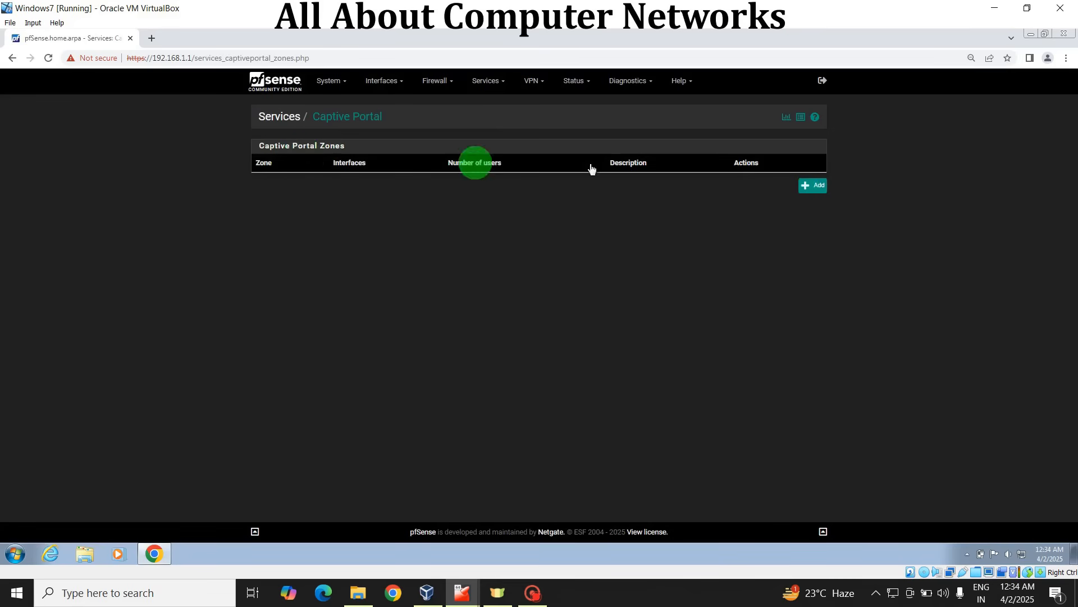
click(810, 187)
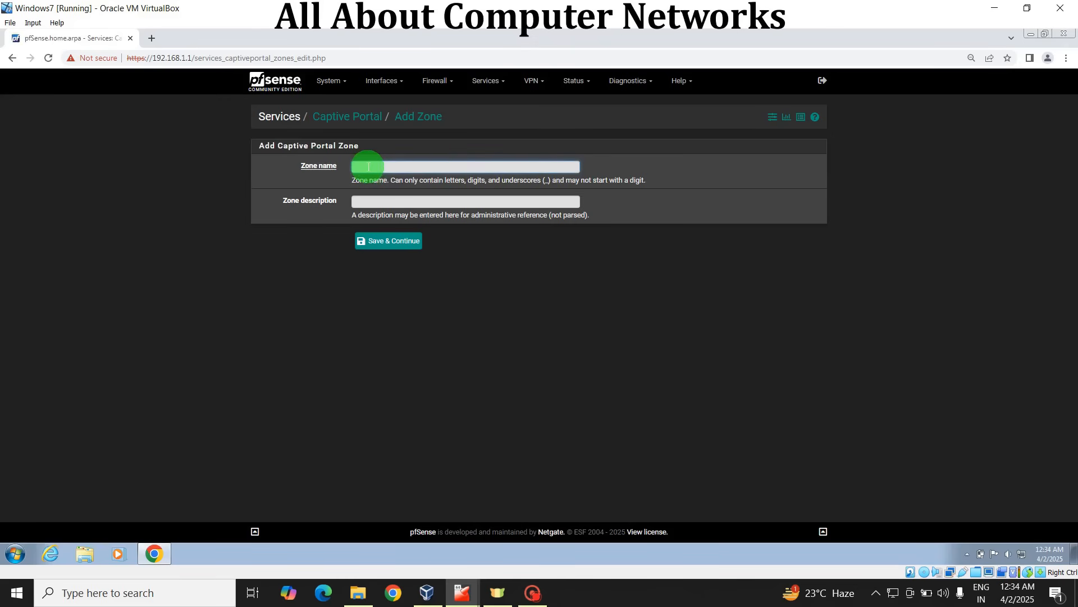
click(368, 167)
click(441, 194)
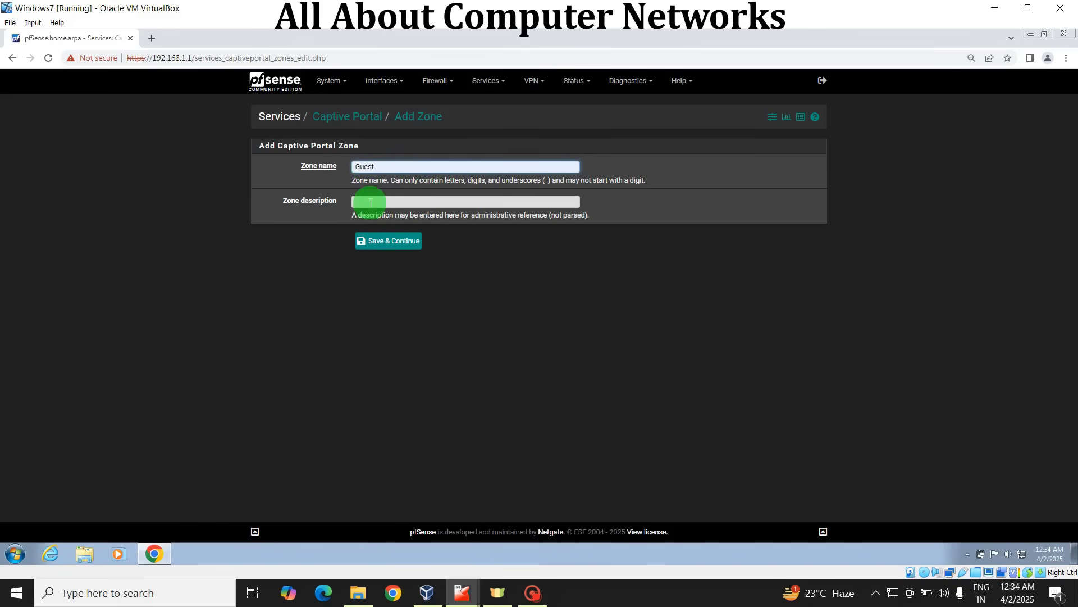
click(375, 202)
click(417, 226)
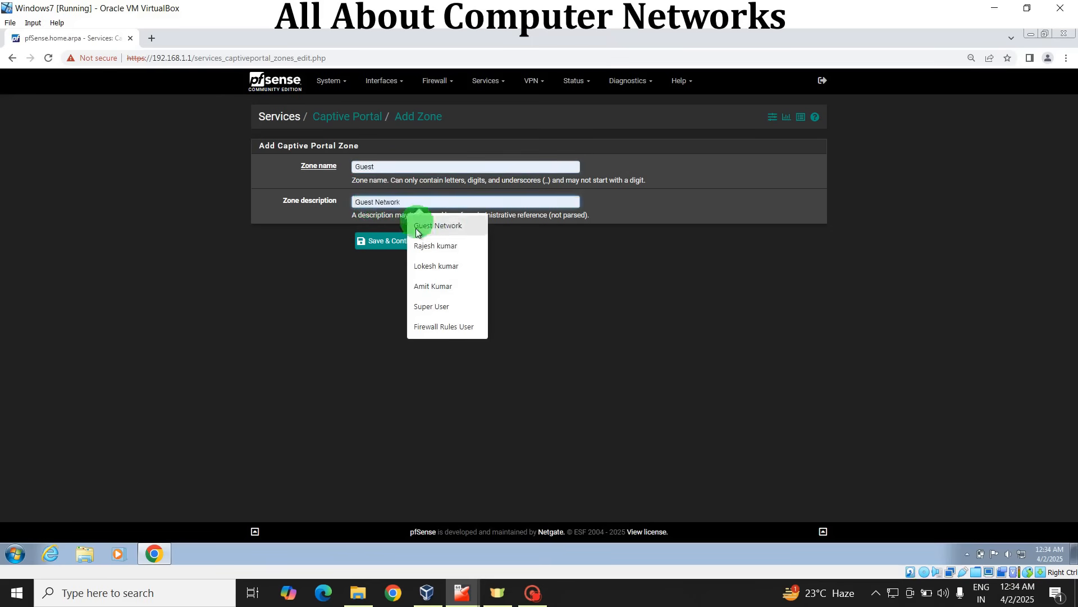
click(393, 242)
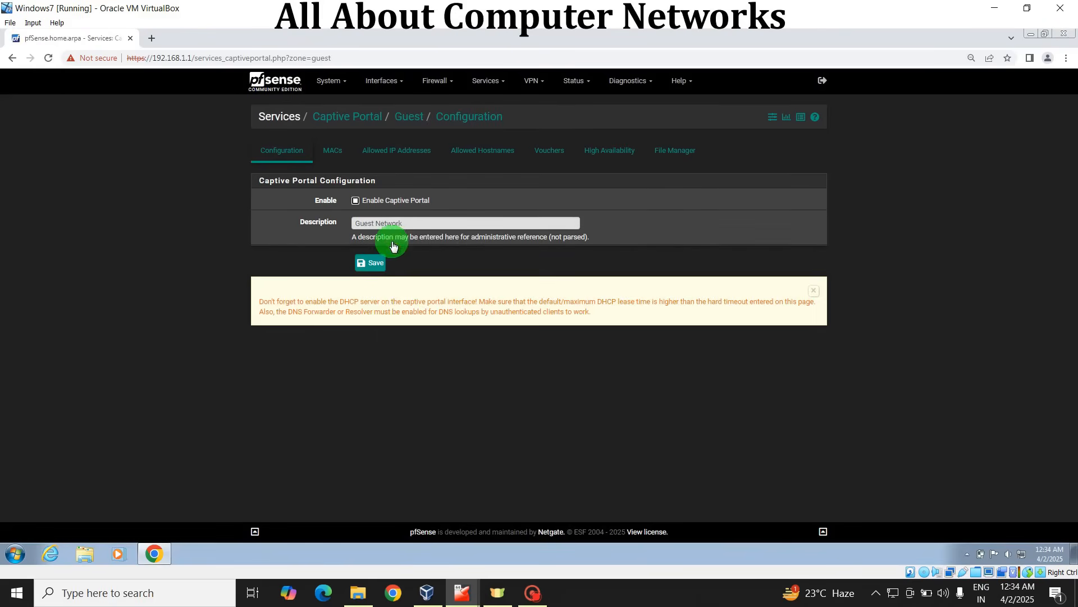
Step: Enable Captive Portal for the Guest zone and select LAN as its interface
click(356, 201)
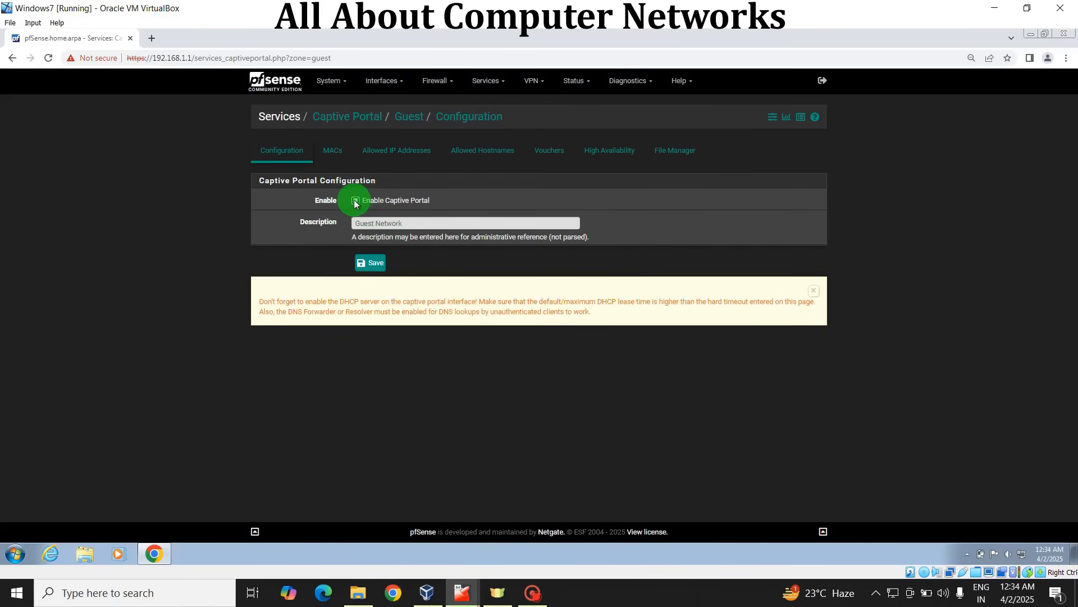
click(355, 201)
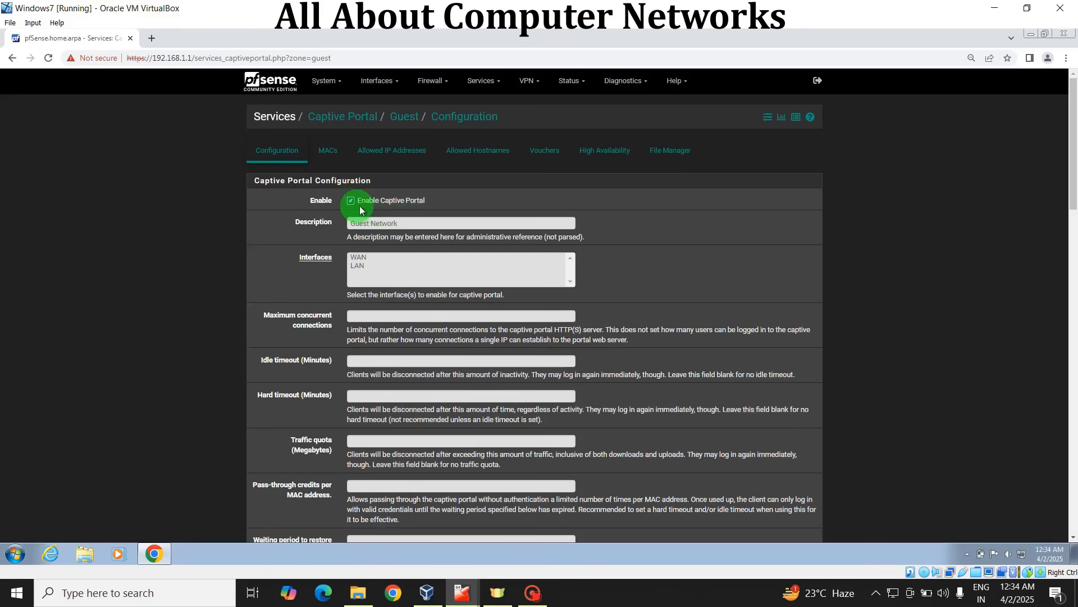
click(360, 268)
click(284, 287)
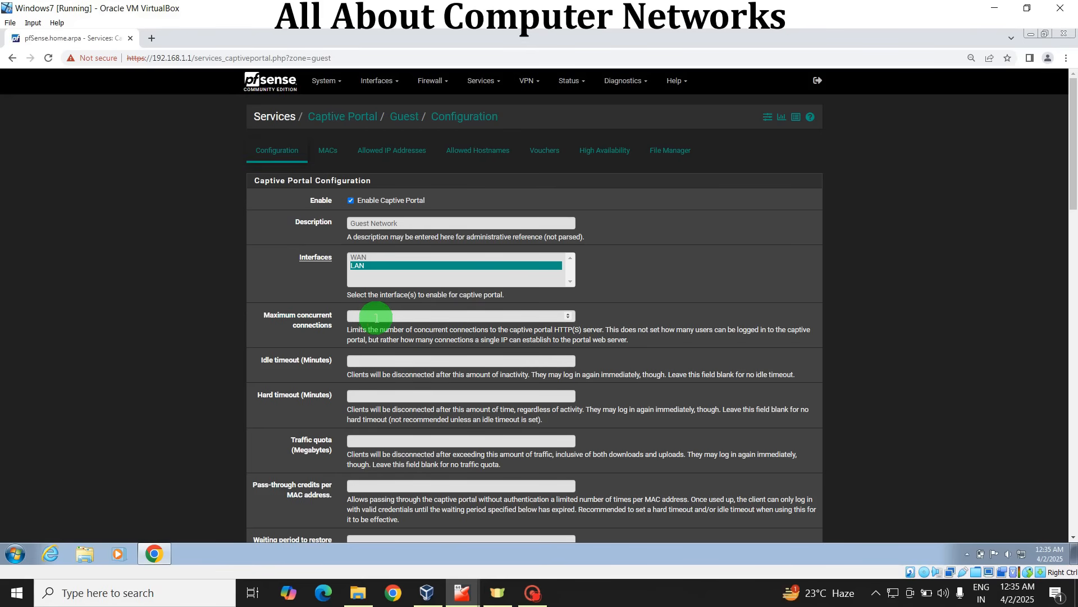
Step: Set the zone's maximum concurrent connections to 1 and its idle timeout to 30 minutes
click(375, 316)
text(1)
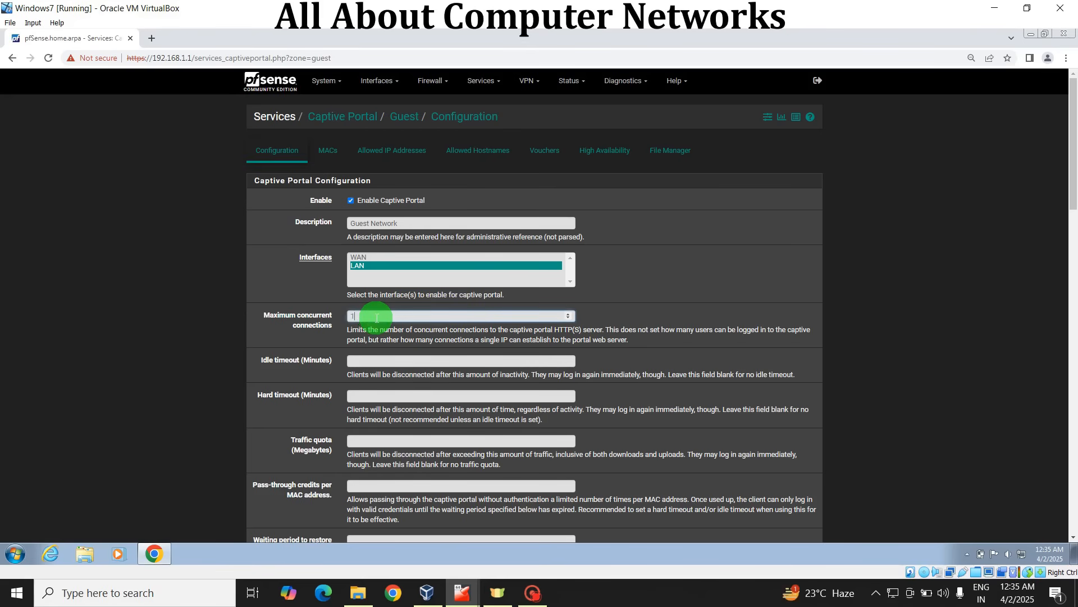
click(365, 358)
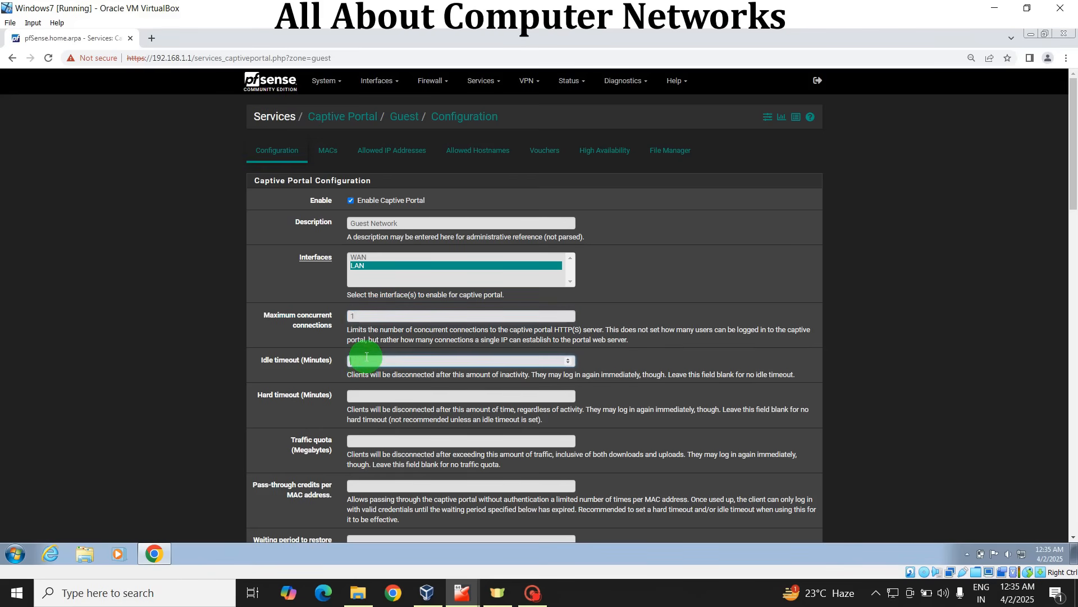
text(30)
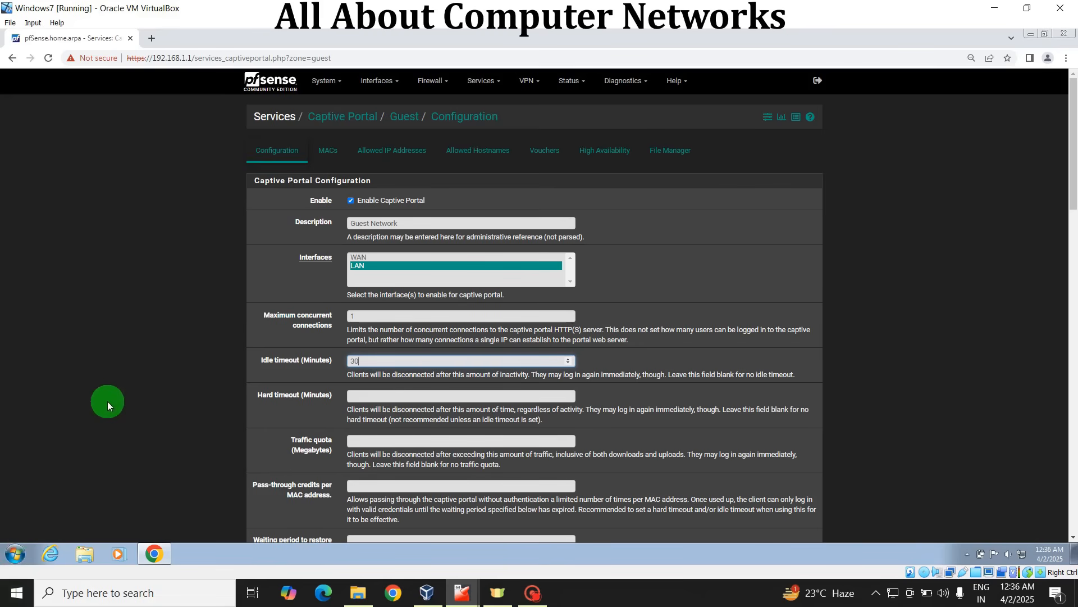
Step: Set the Guest zone's traffic quota to 2048 megabytes
click(364, 439)
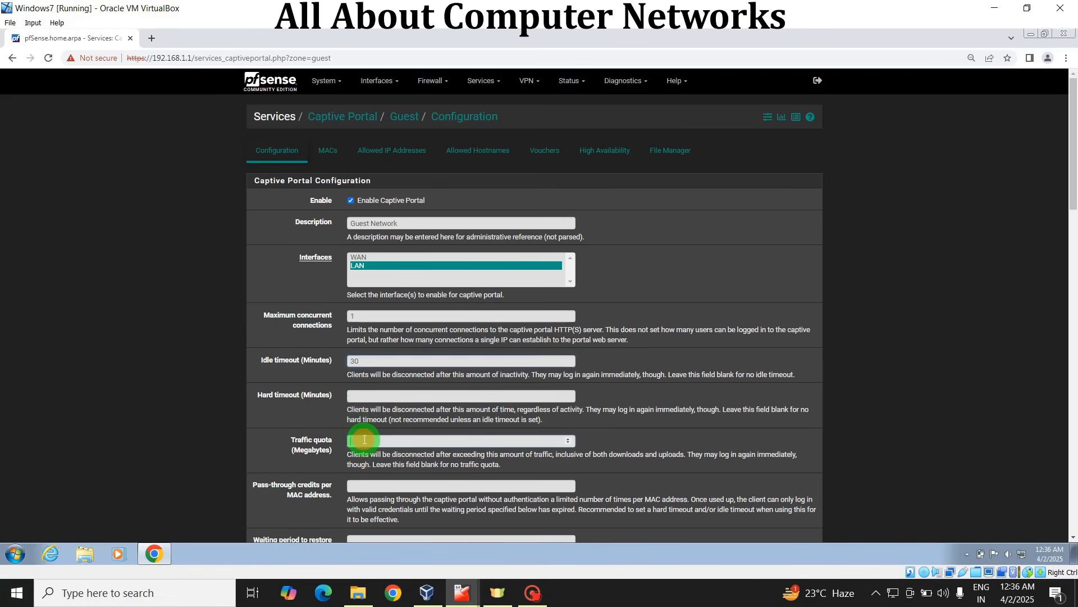
text(2)
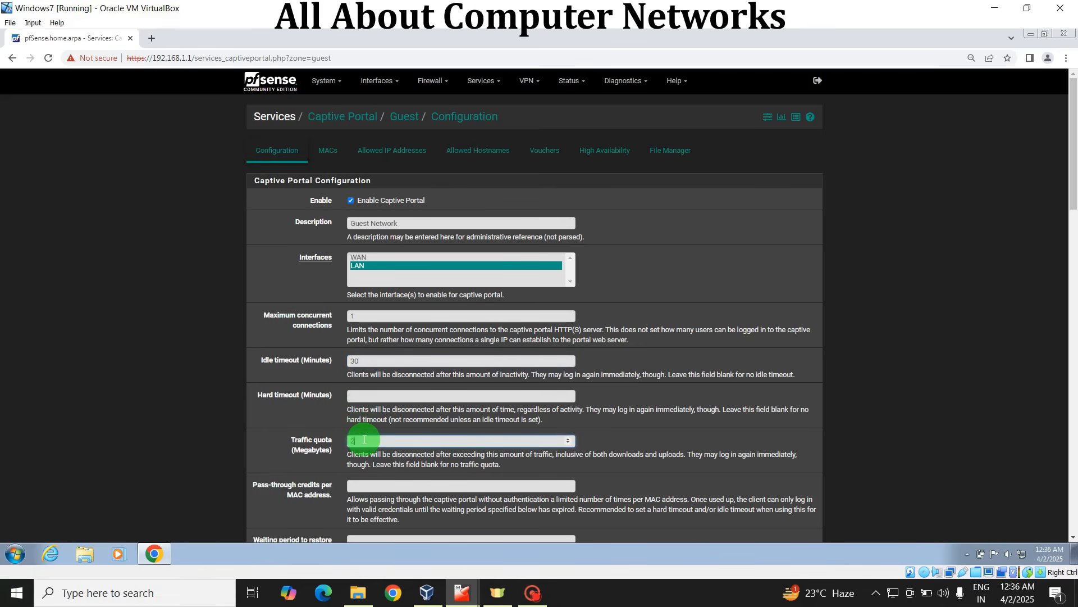
text(0000)
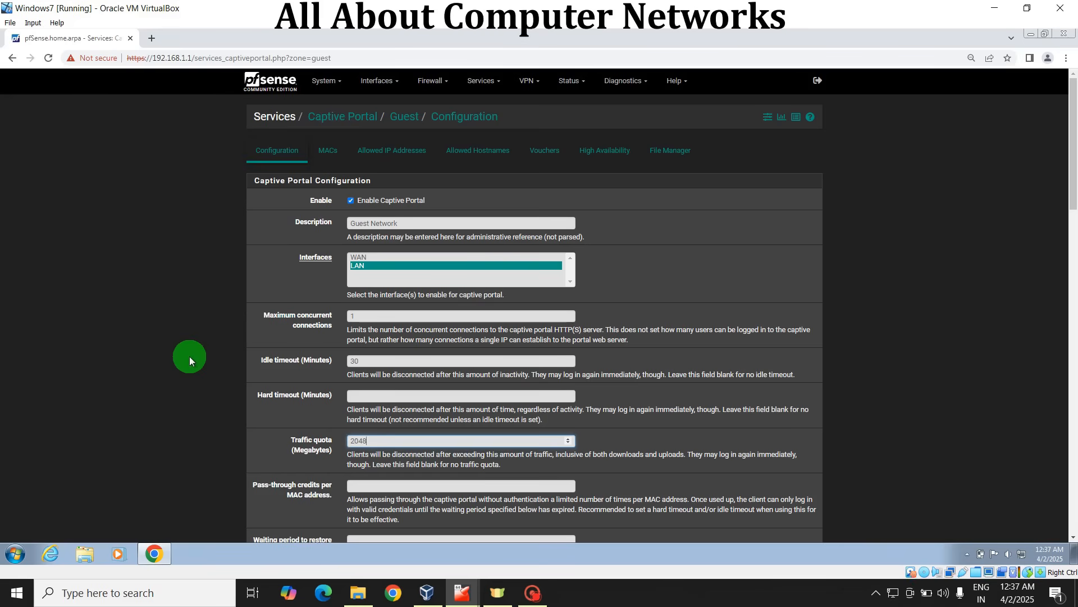
scroll(1073, 165, down, 4)
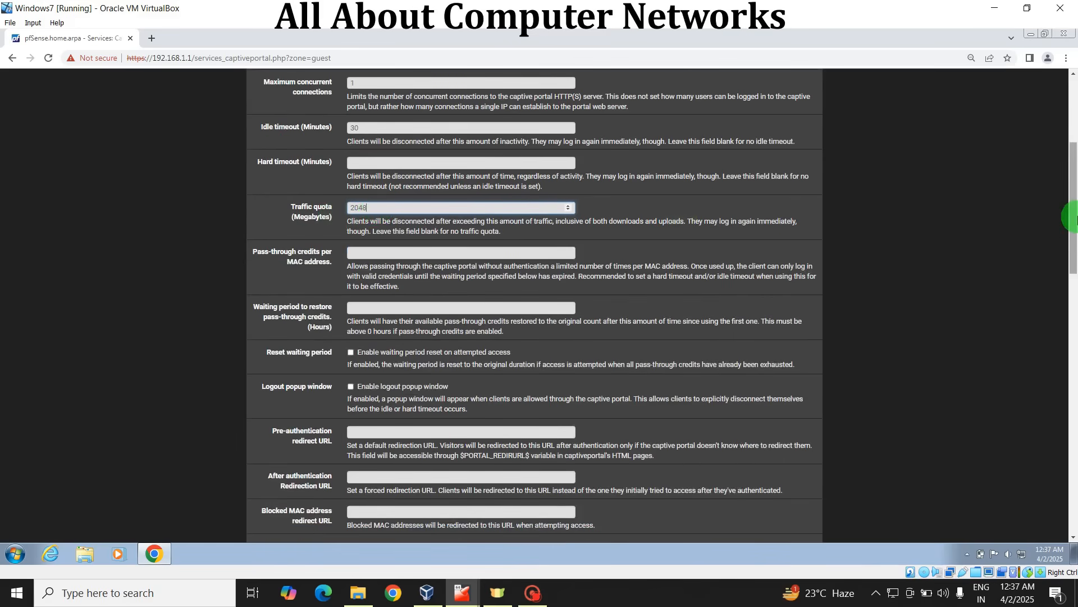
drag(1074, 219, 1074, 236)
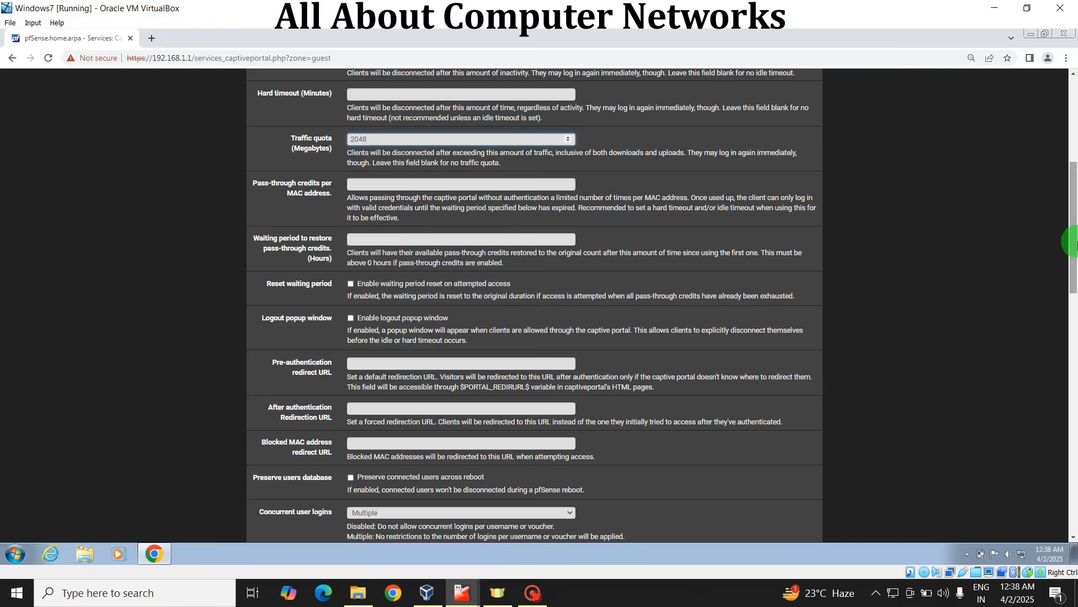
Step: Set the Guest zone's concurrent user logins to First login
scroll(1073, 242, up, 3)
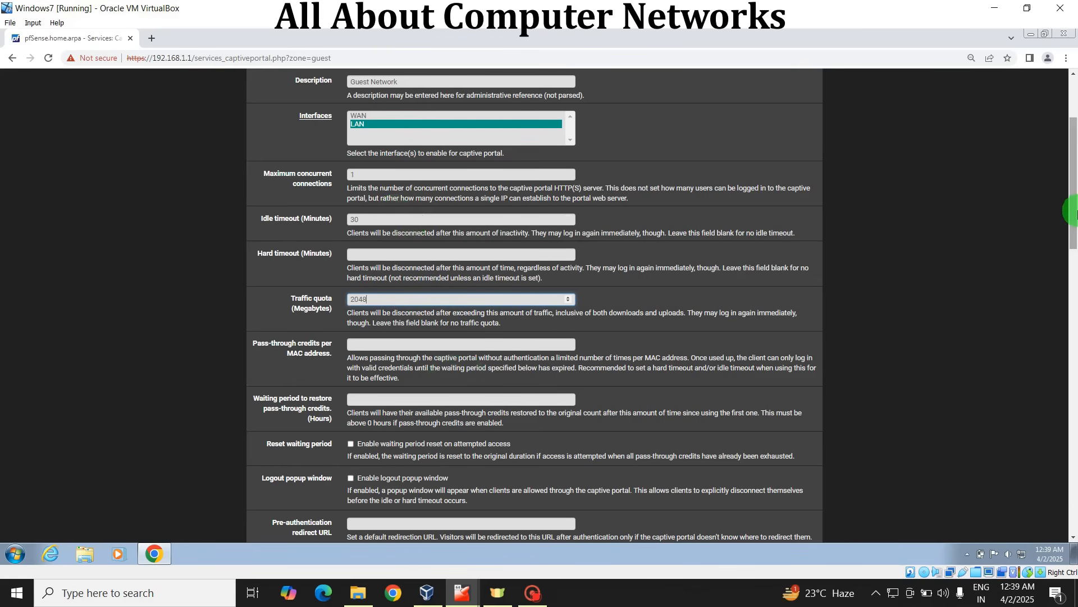
drag(1073, 212, 1074, 264)
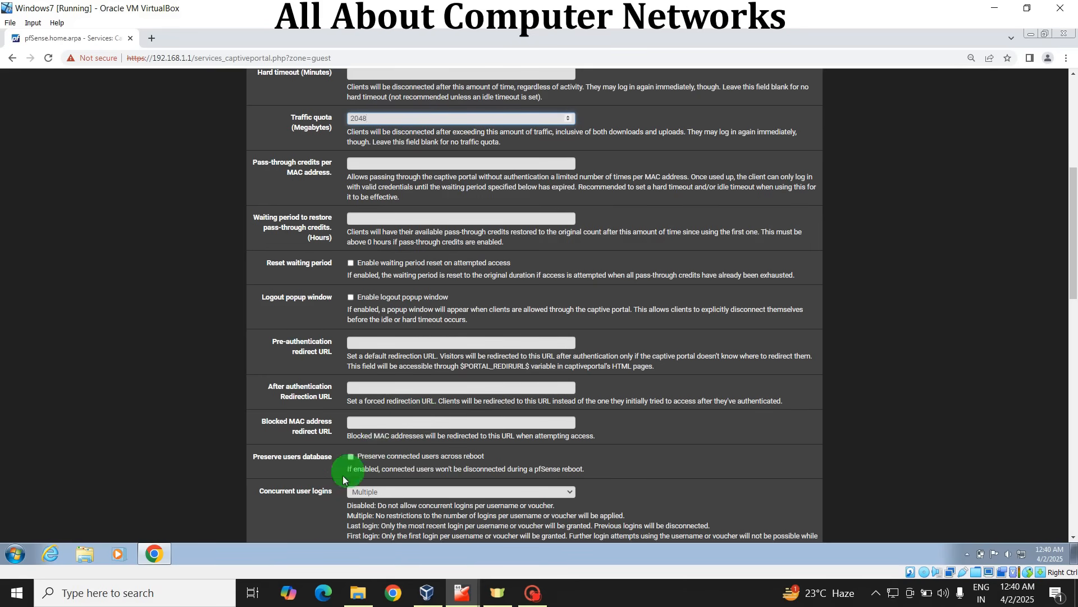
scroll(470, 337, down, 2)
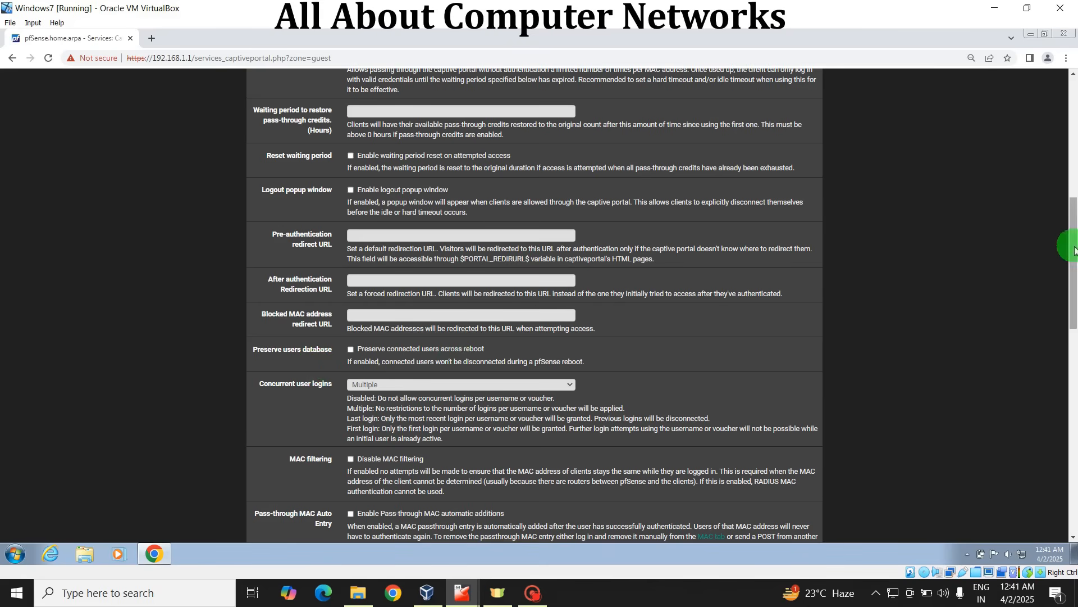
drag(1072, 250, 1073, 161)
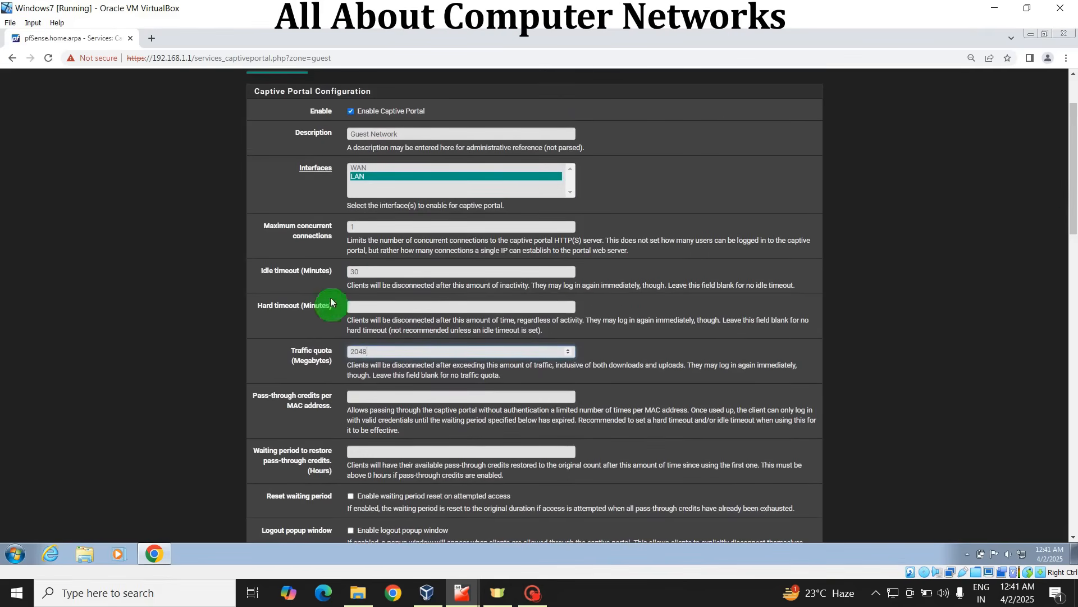
drag(1071, 188, 1074, 319)
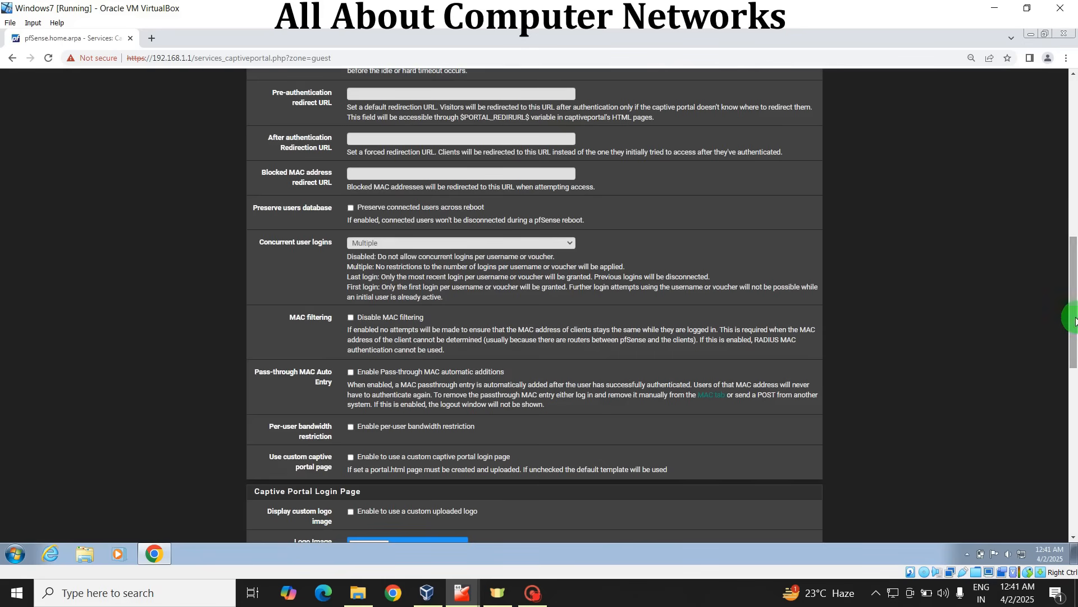
click(422, 250)
click(409, 285)
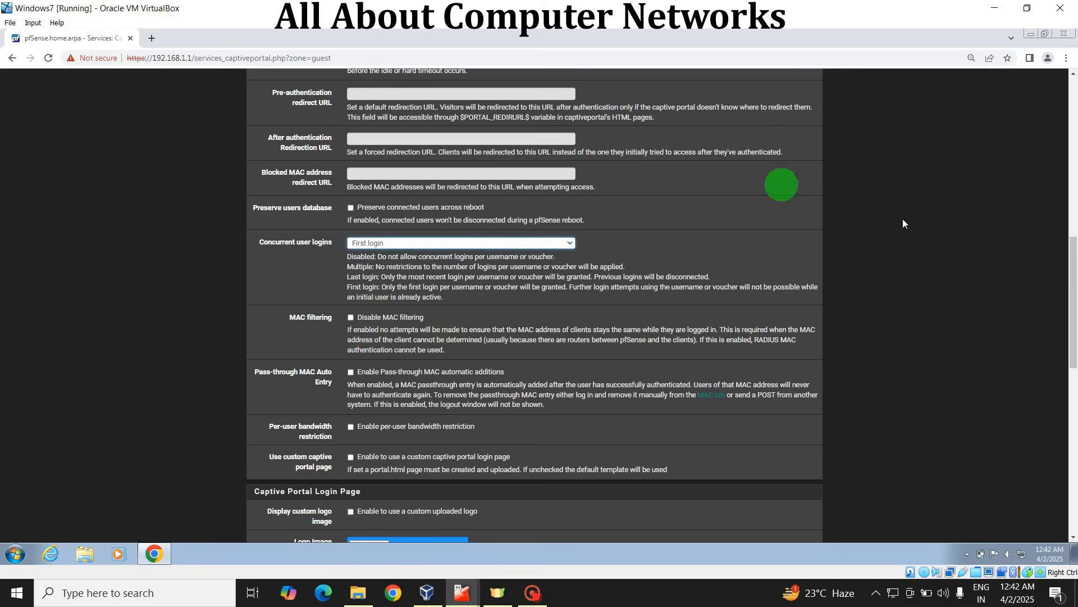
Step: Enable per-user bandwidth restriction with a default download of 10000 Kbit/s and upload of 5000 Kbit/s, keeping the default portal login page
drag(1072, 284, 1073, 331)
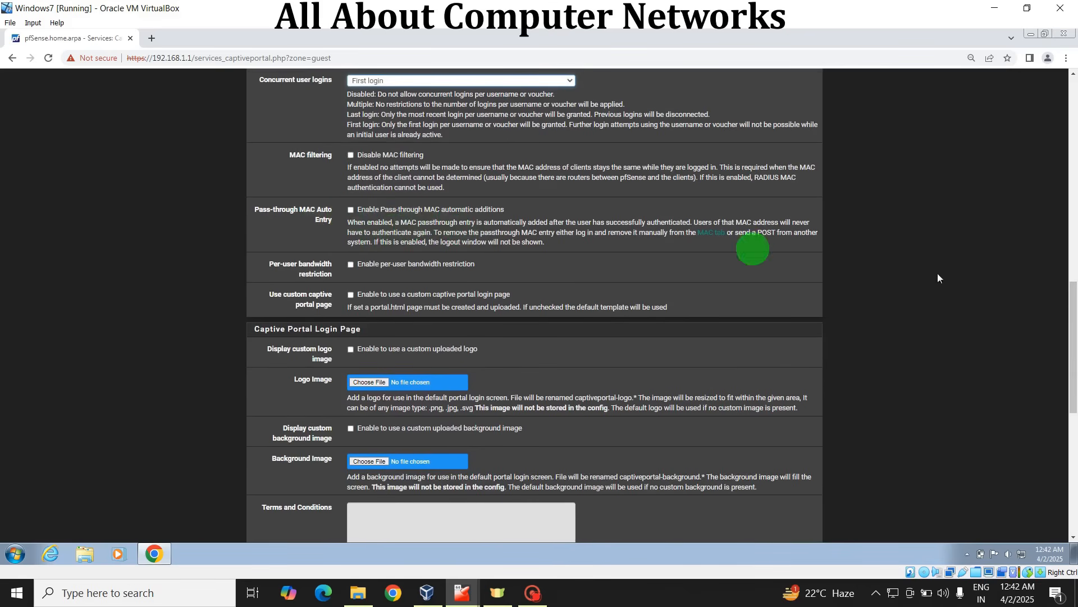
drag(1072, 307, 1074, 325)
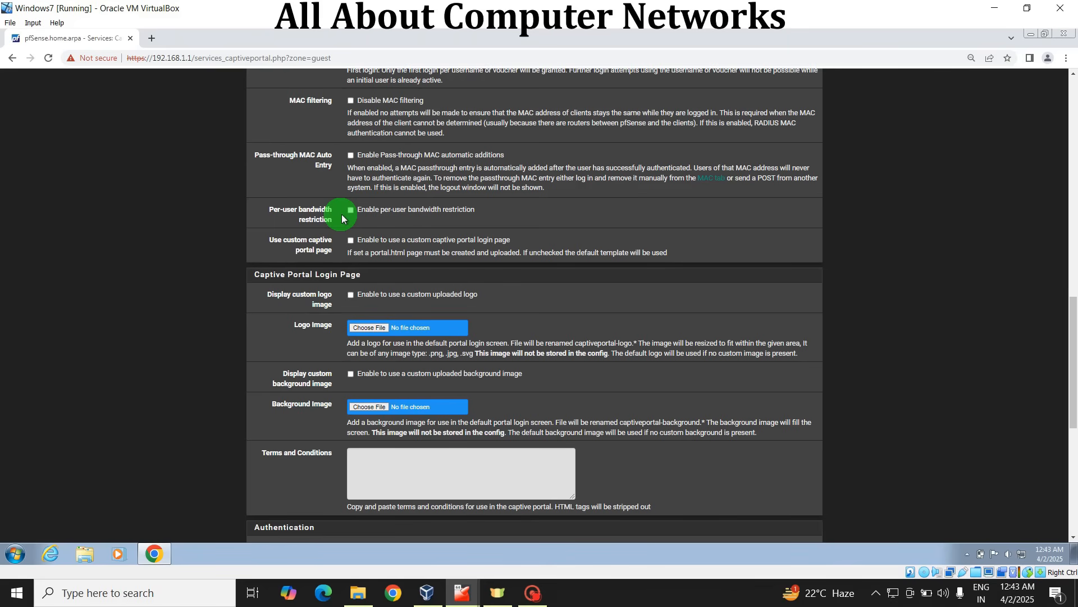
click(351, 211)
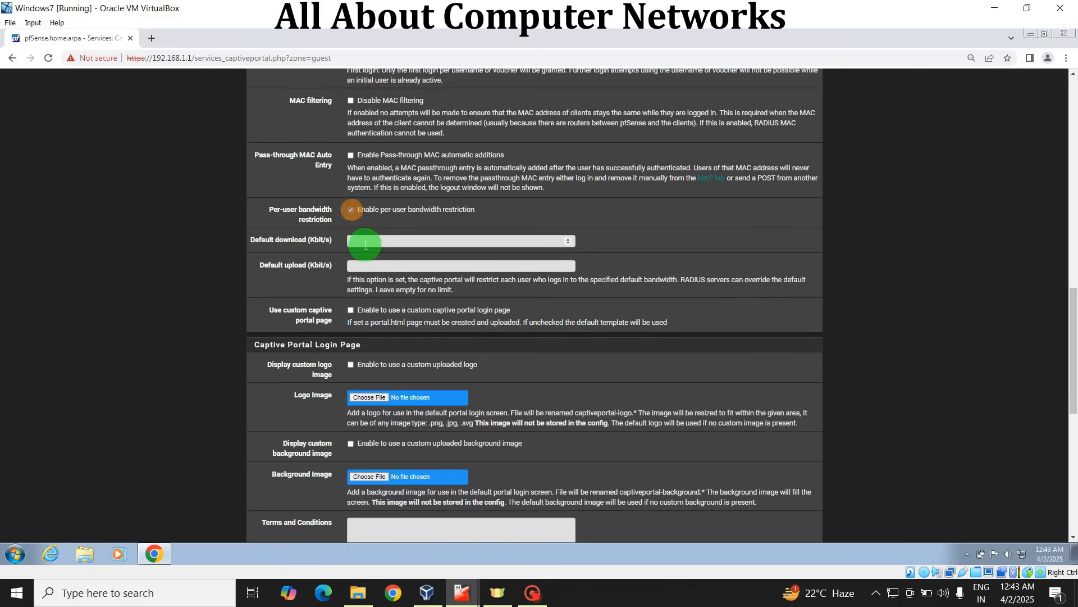
click(367, 243)
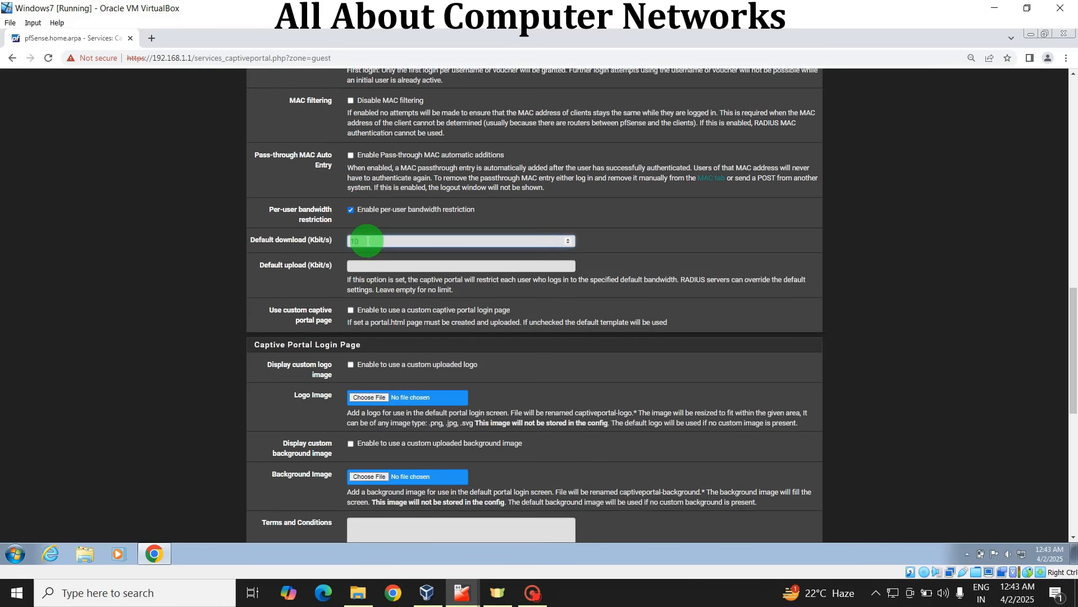
text(10000)
click(377, 265)
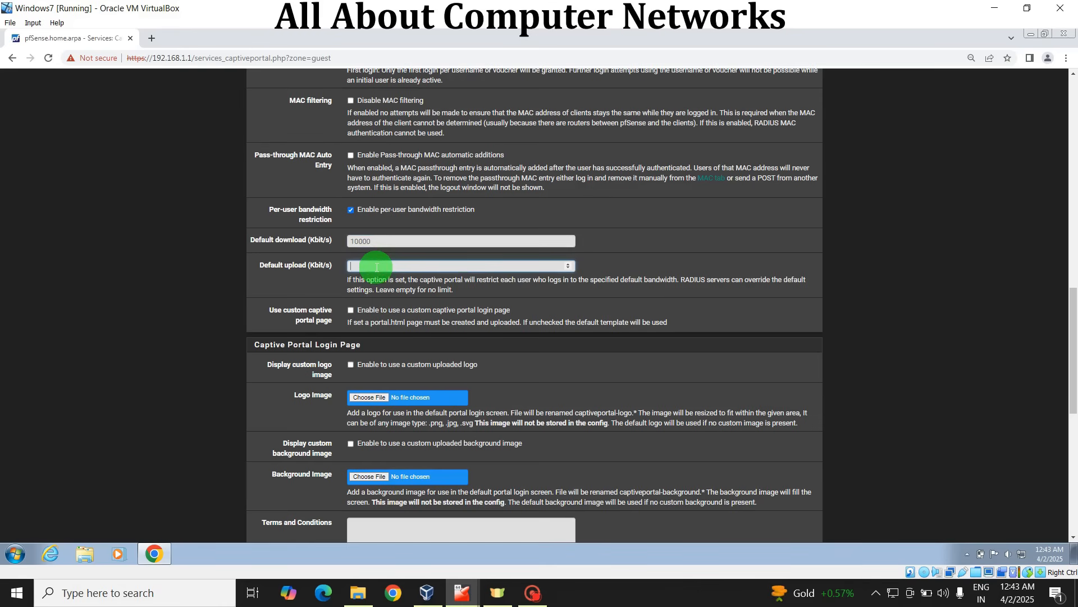
text(5000)
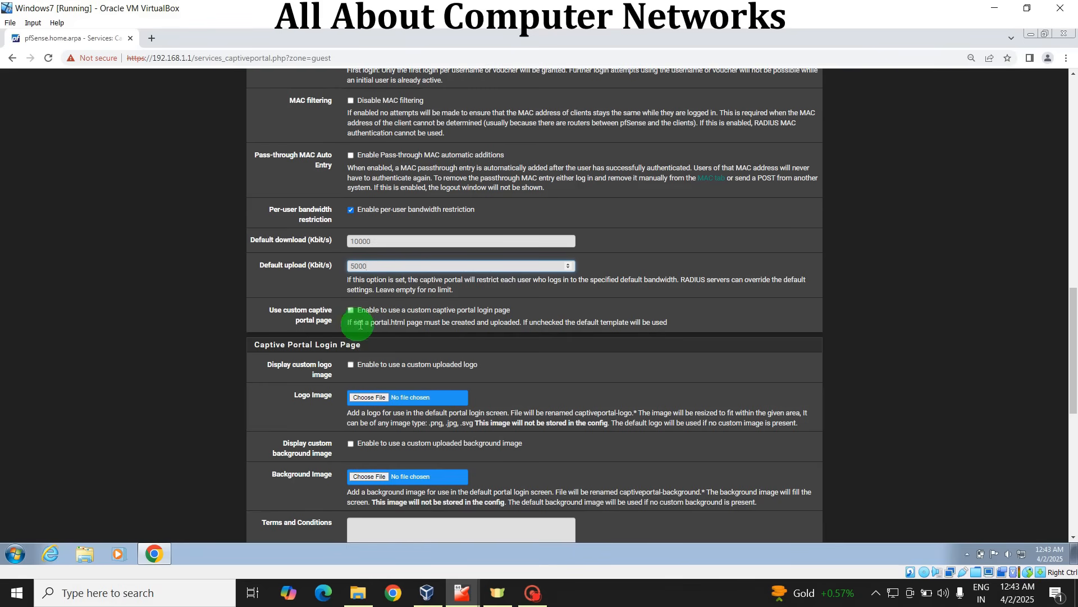
click(351, 311)
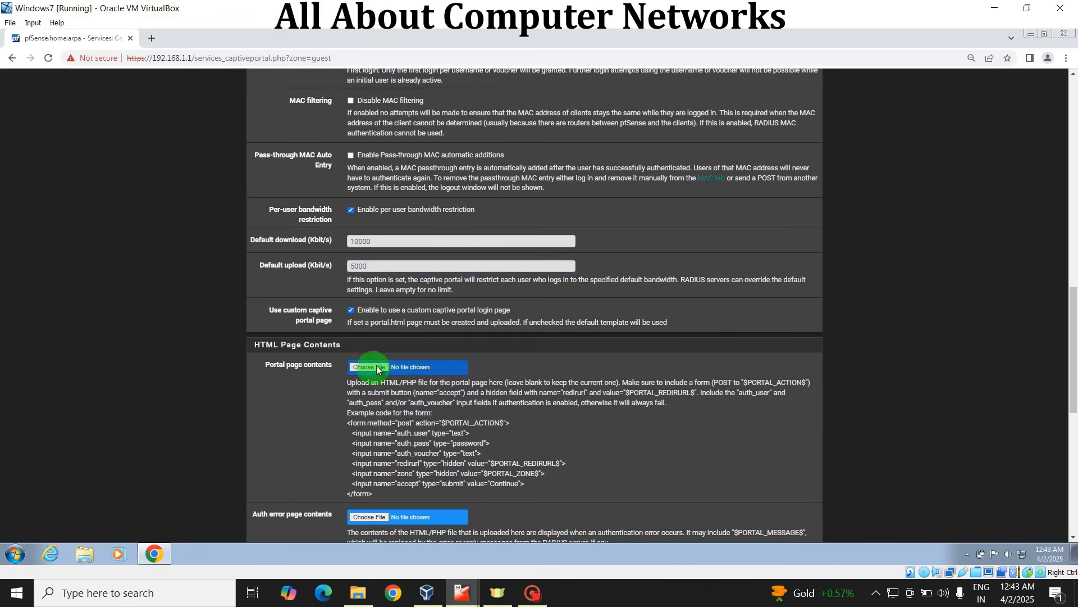
click(351, 310)
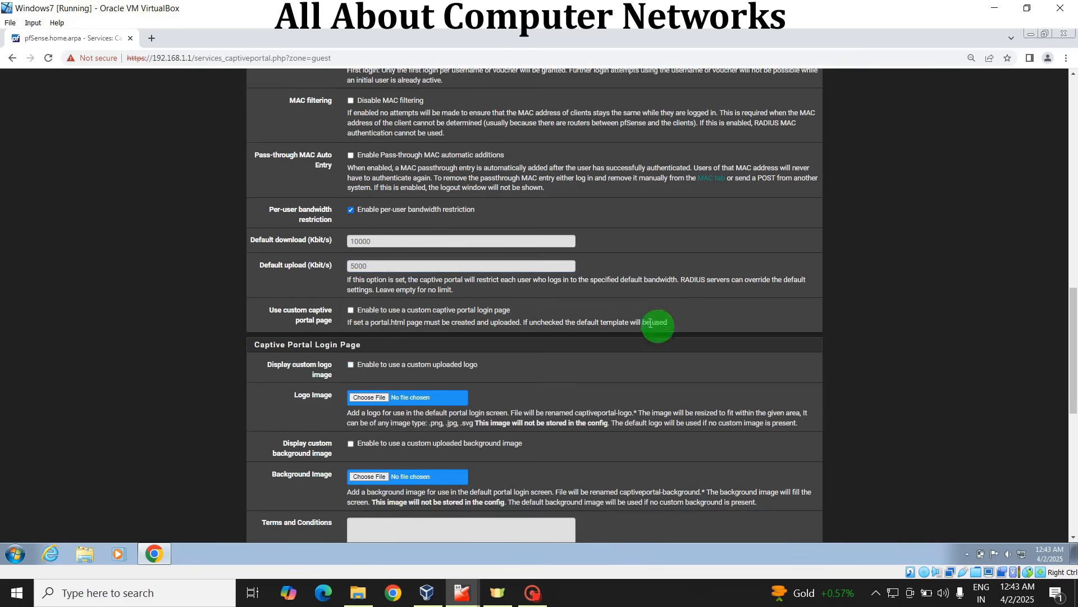
Step: Choose Use an Authentication backend as the Guest zone's authentication method
scroll(1074, 278, up, 7)
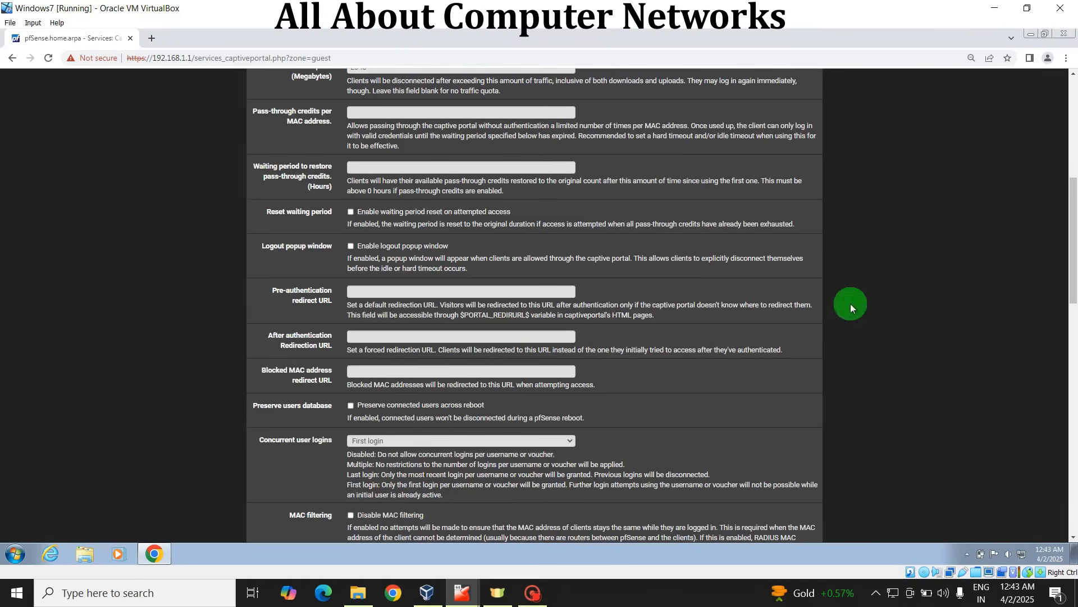
drag(1073, 236, 1073, 396)
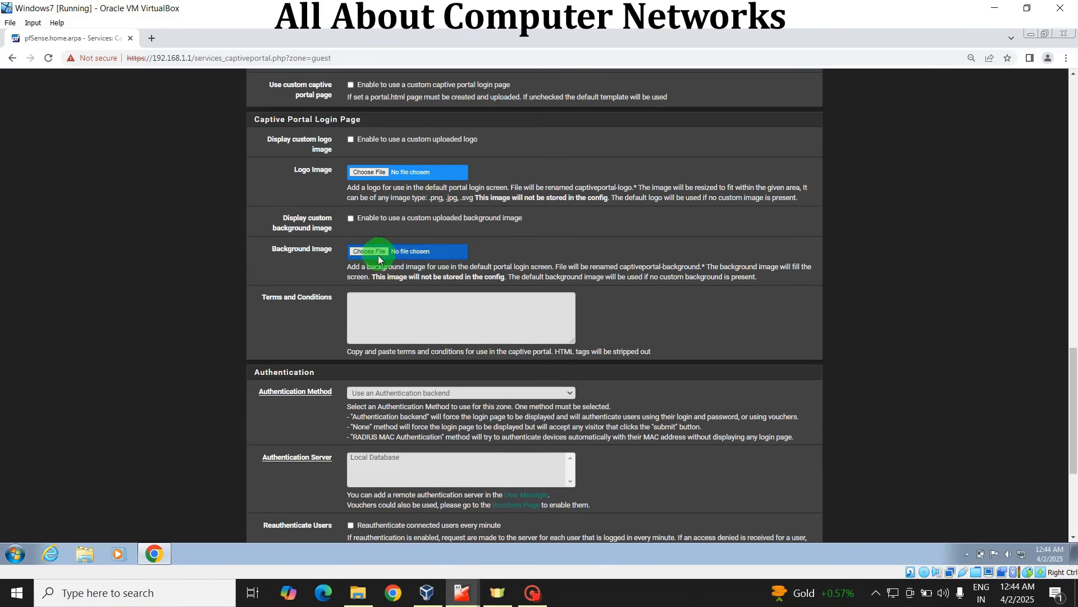
drag(1070, 359, 1070, 371)
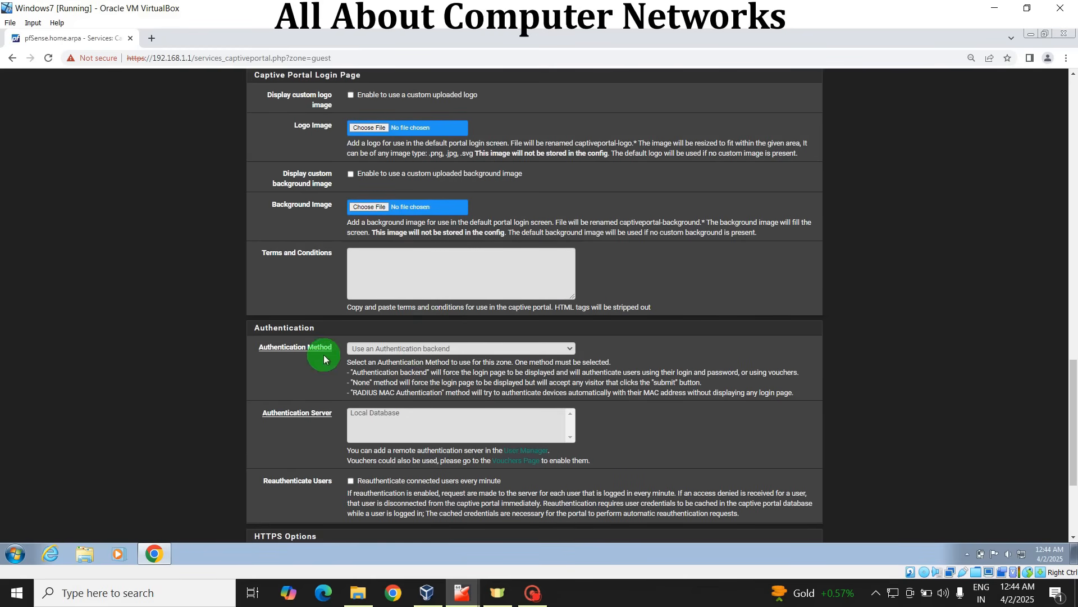
click(518, 350)
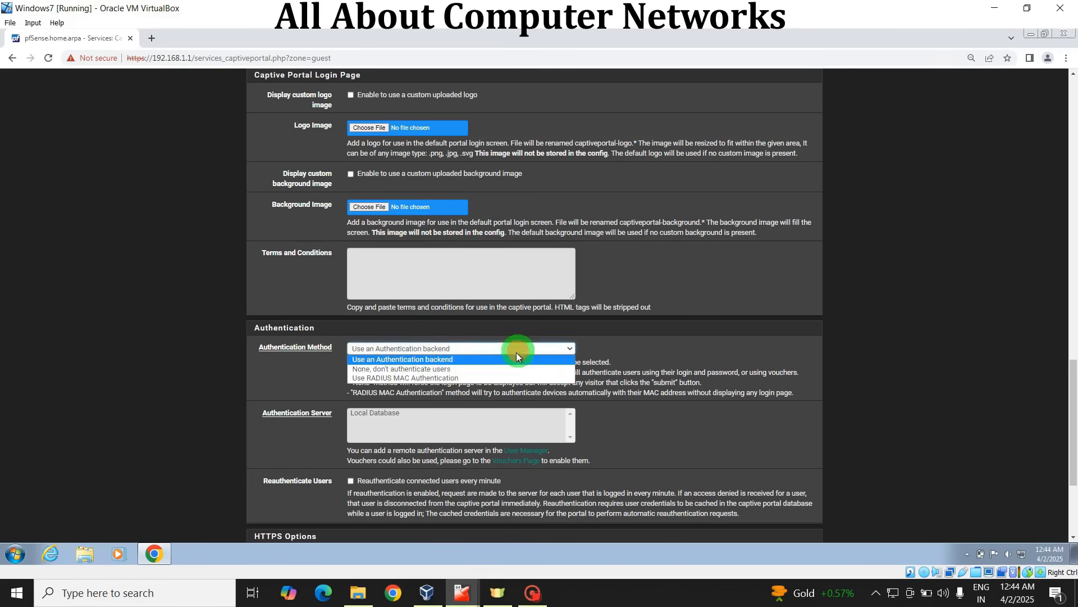
click(457, 359)
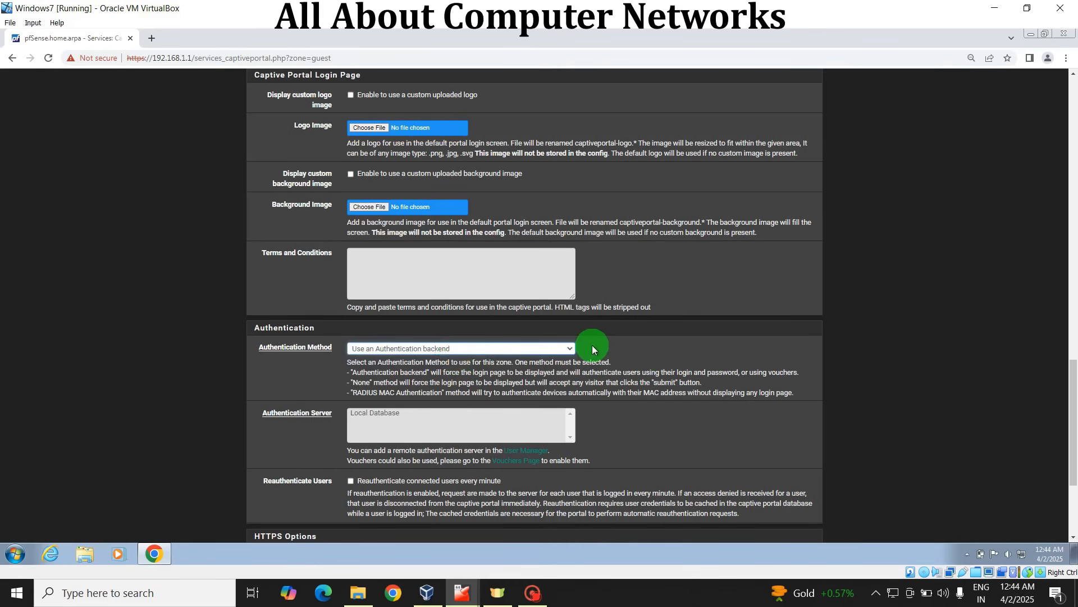
click(556, 348)
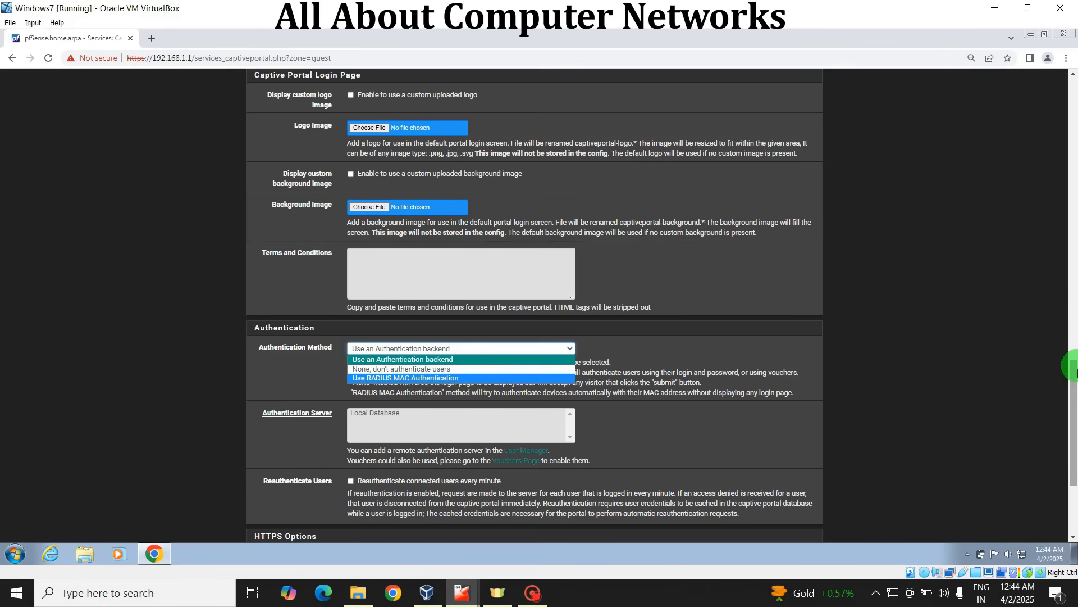
drag(1075, 379, 1075, 408)
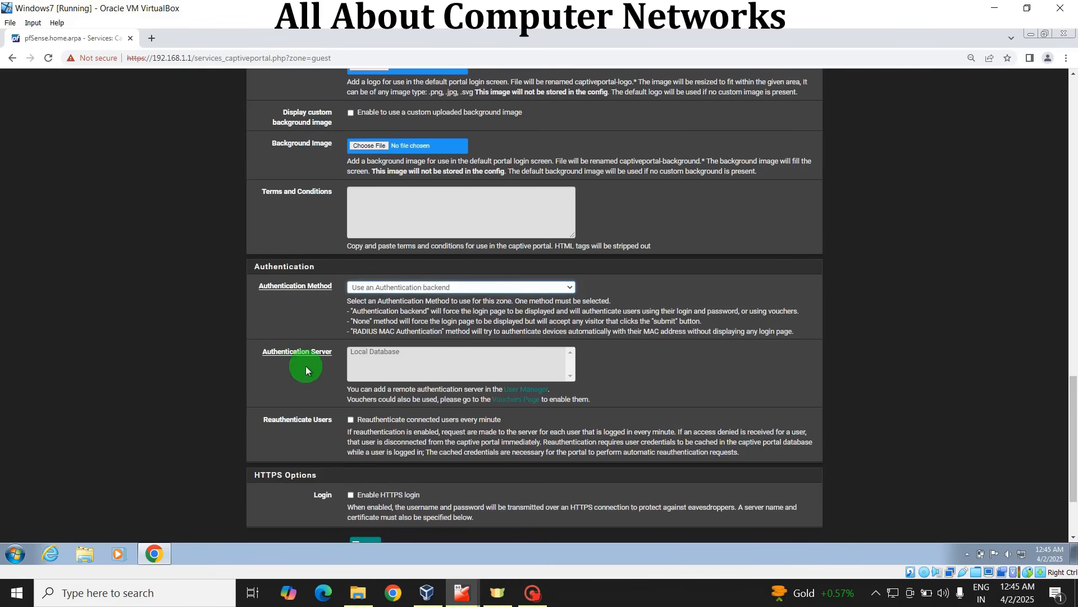
Step: Select Local Database as the authentication server and save the Guest zone's configuration
click(385, 355)
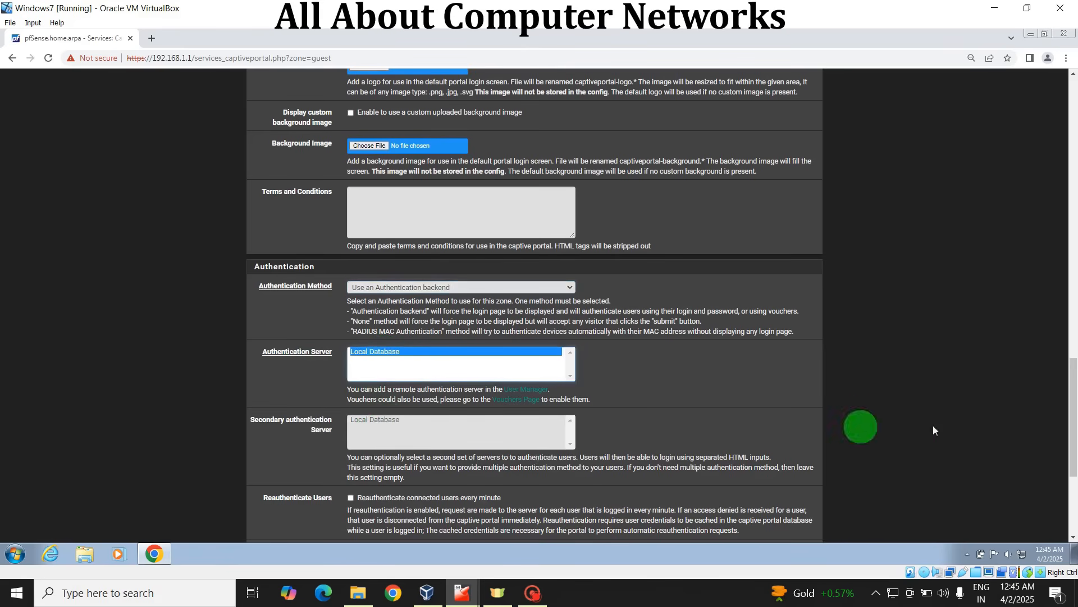
drag(1073, 397, 1073, 448)
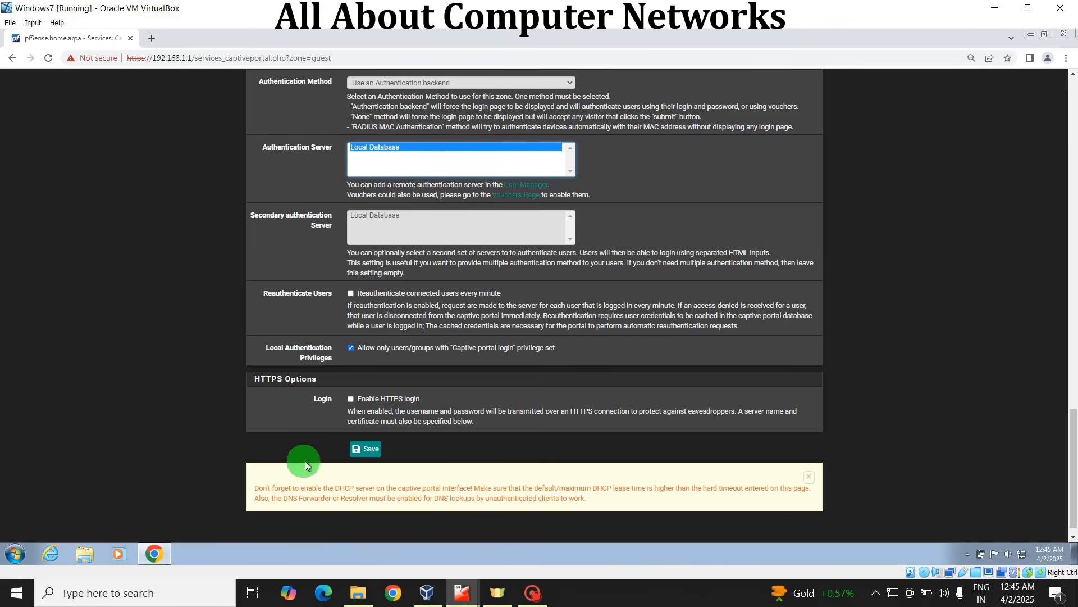
click(366, 451)
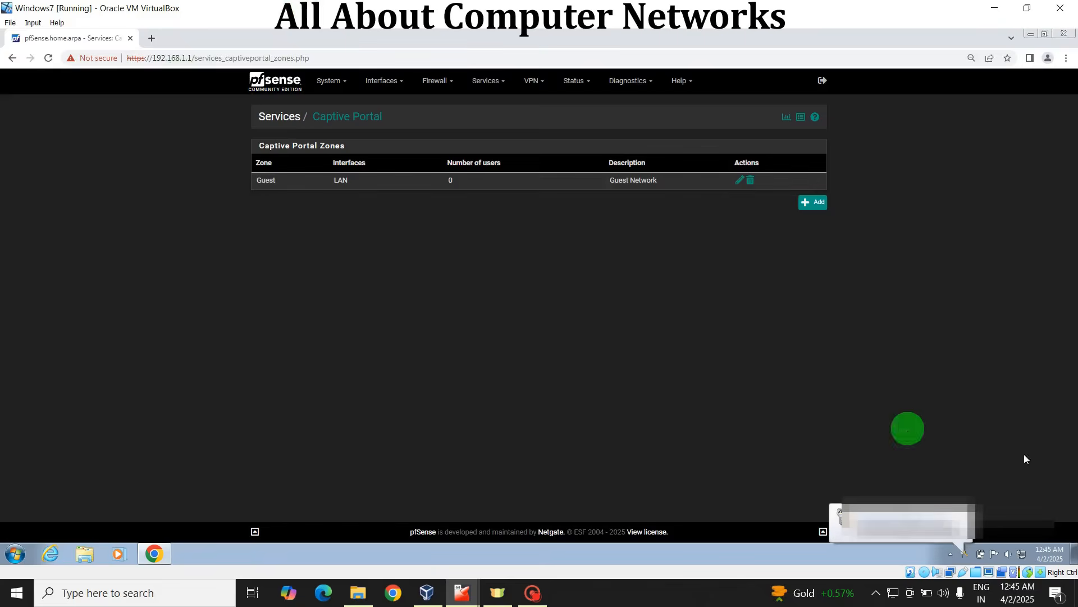
click(962, 514)
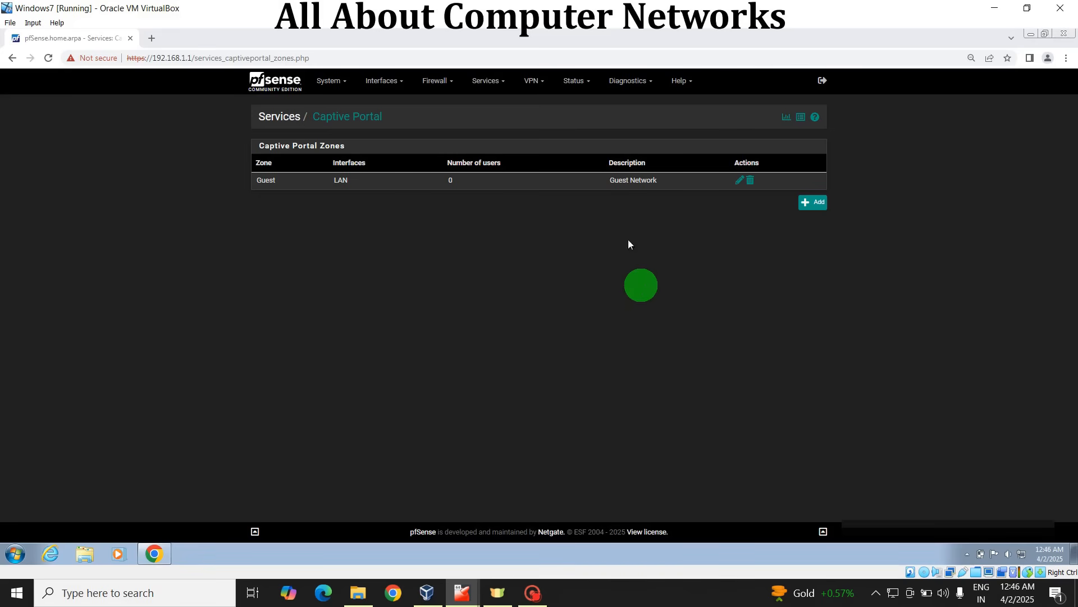
Step: Search the web for facebook in a new browser tab to trigger the captive portal login page
click(157, 38)
click(160, 54)
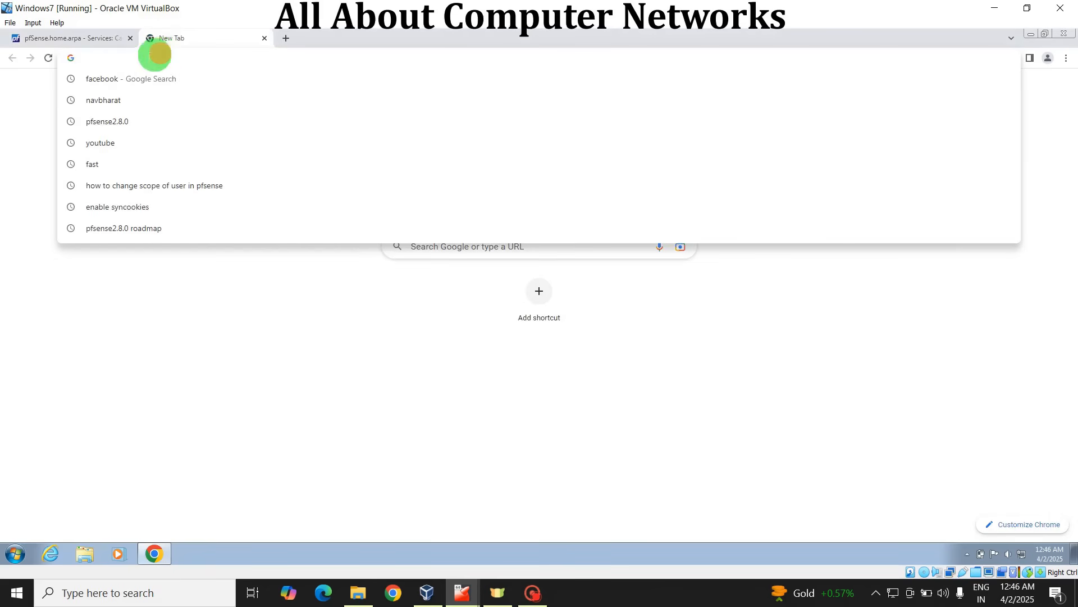
click(109, 78)
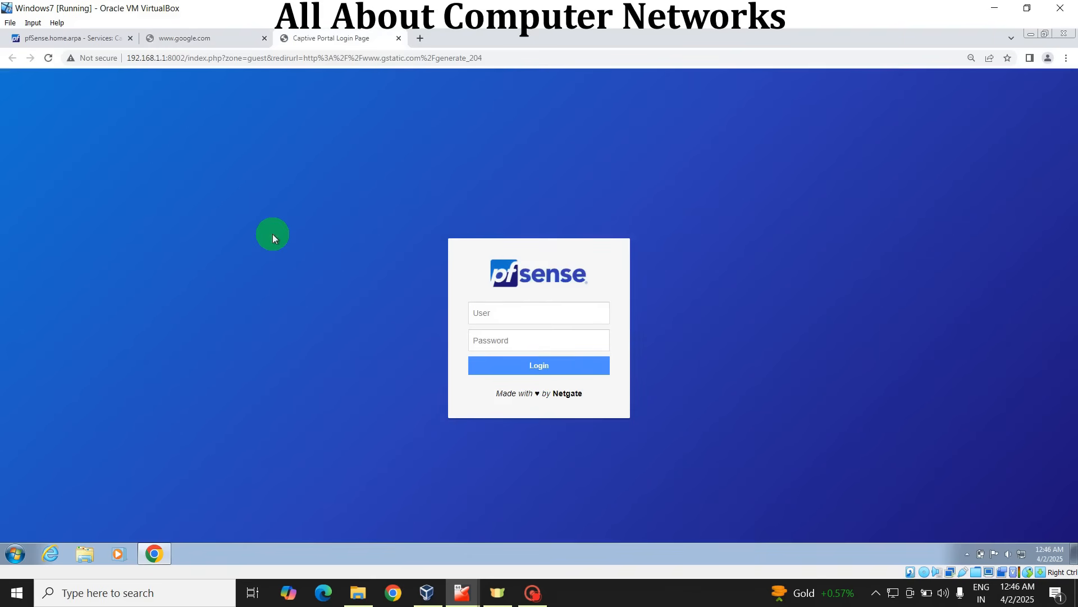
Step: Log in to the captive portal with the local user's username and account password
click(513, 311)
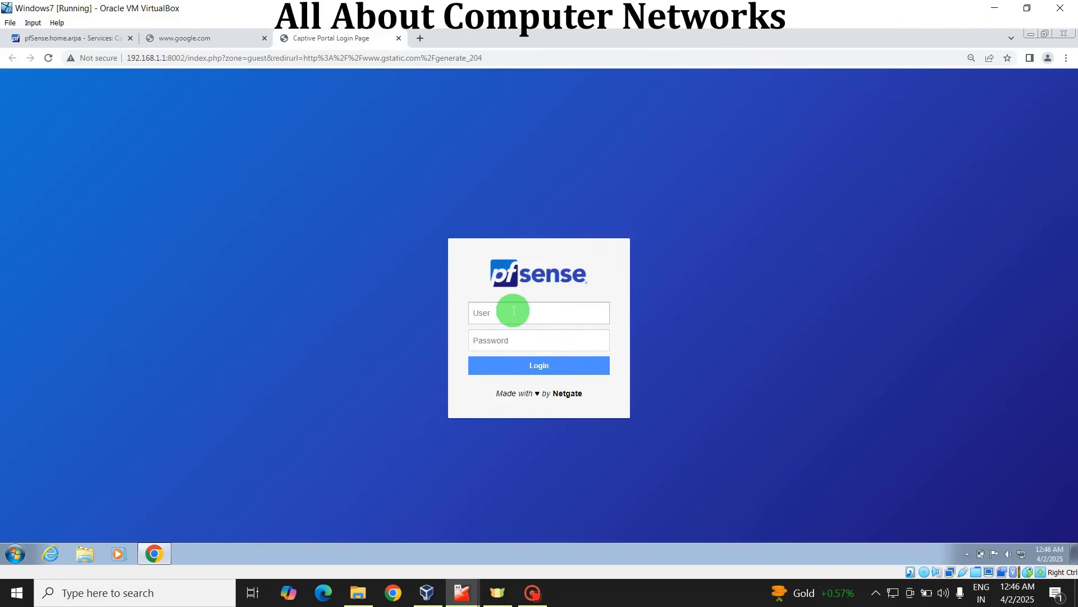
click(542, 339)
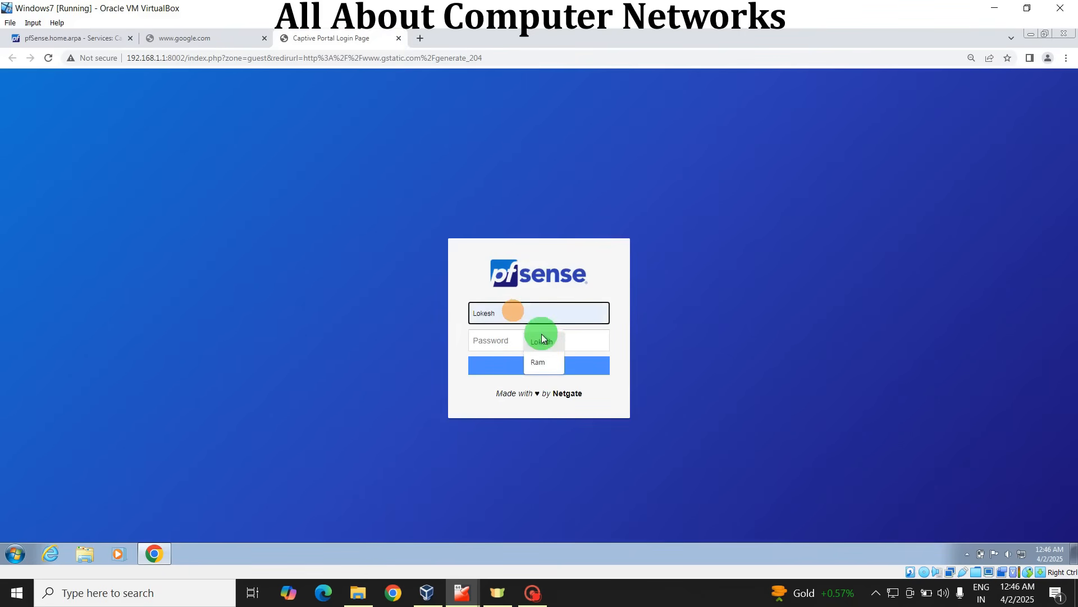
click(511, 341)
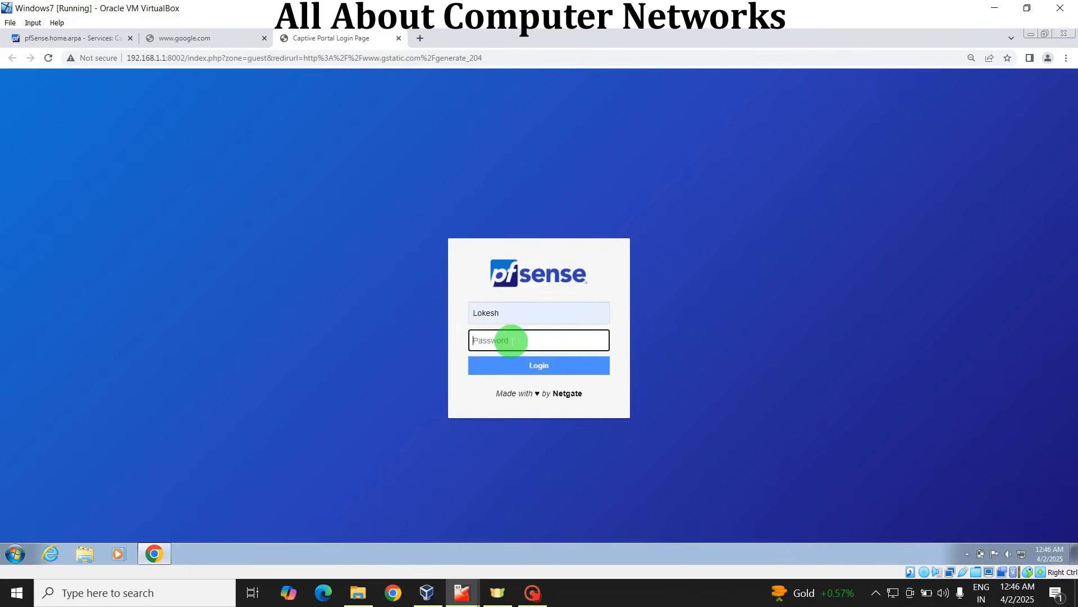
text(•••••••••••)
click(527, 365)
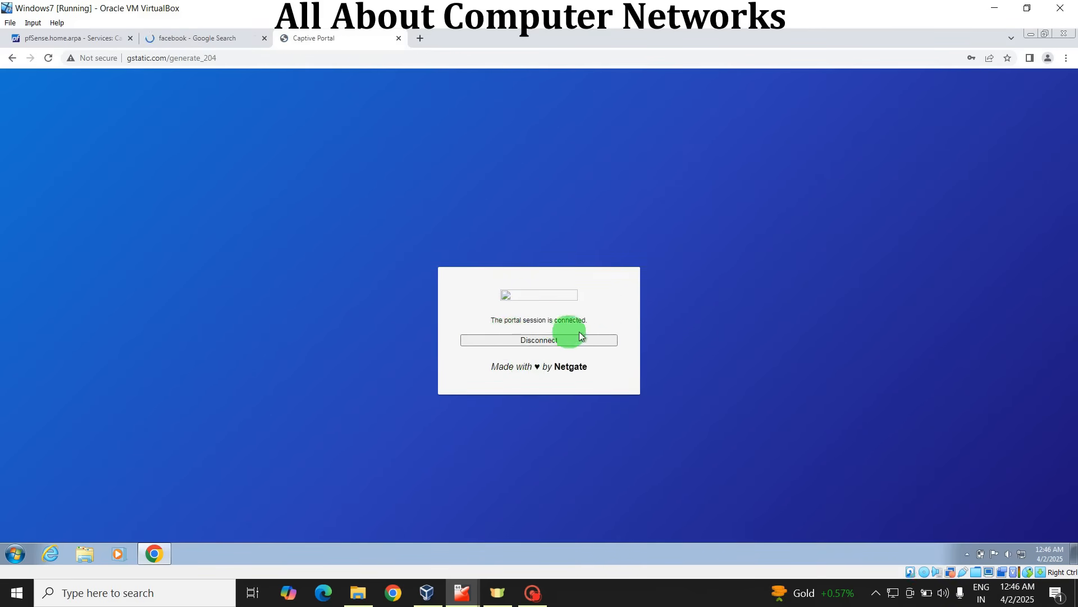
Step: Open the Facebook website from the search results to test internet access, and return to the pfSense Captive Portal zones page
click(204, 37)
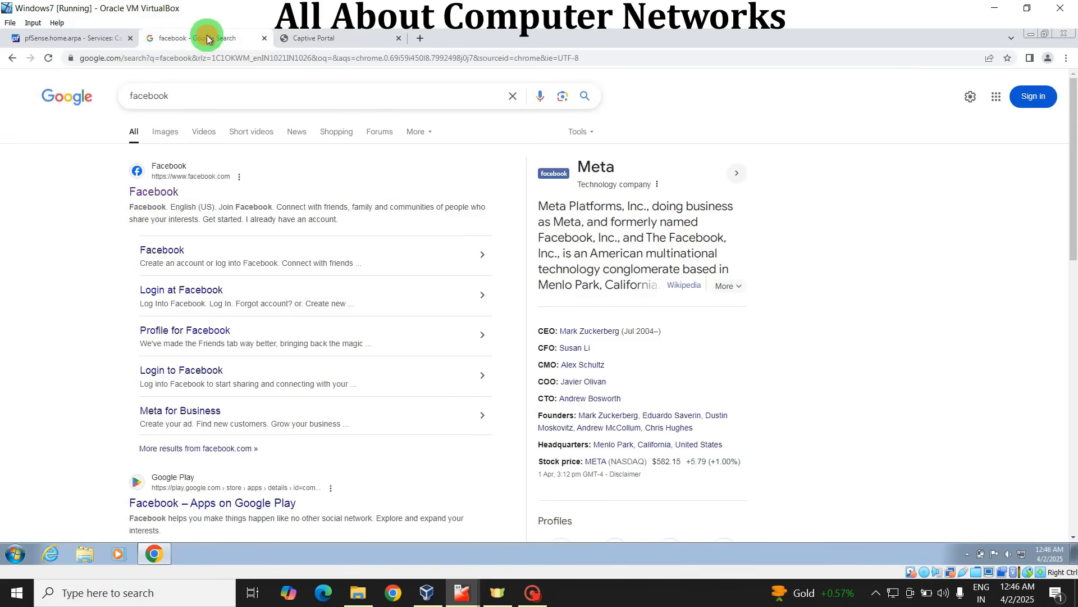
click(154, 193)
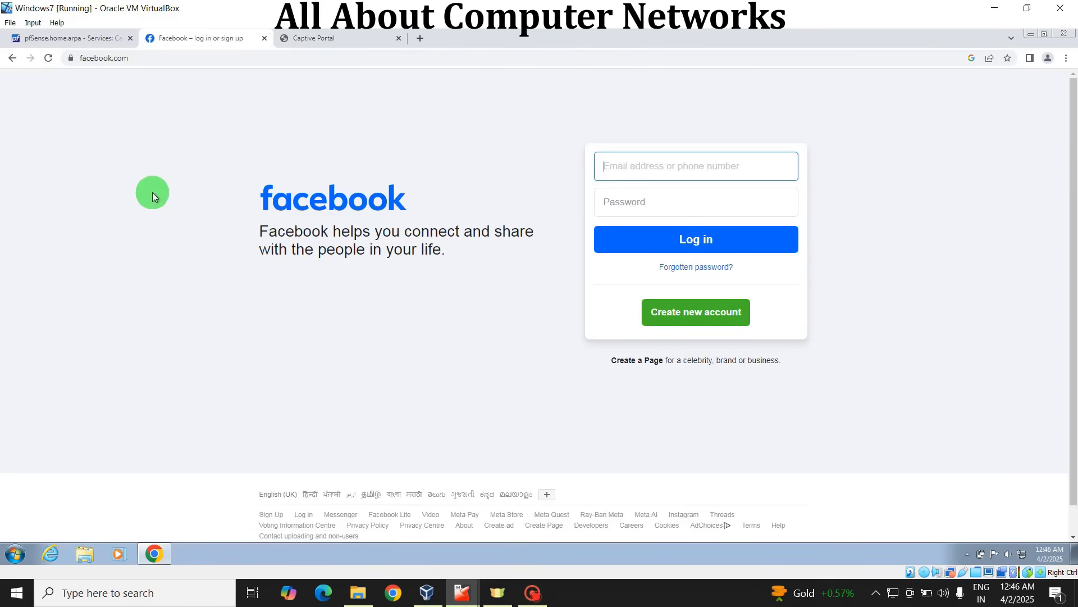
click(62, 39)
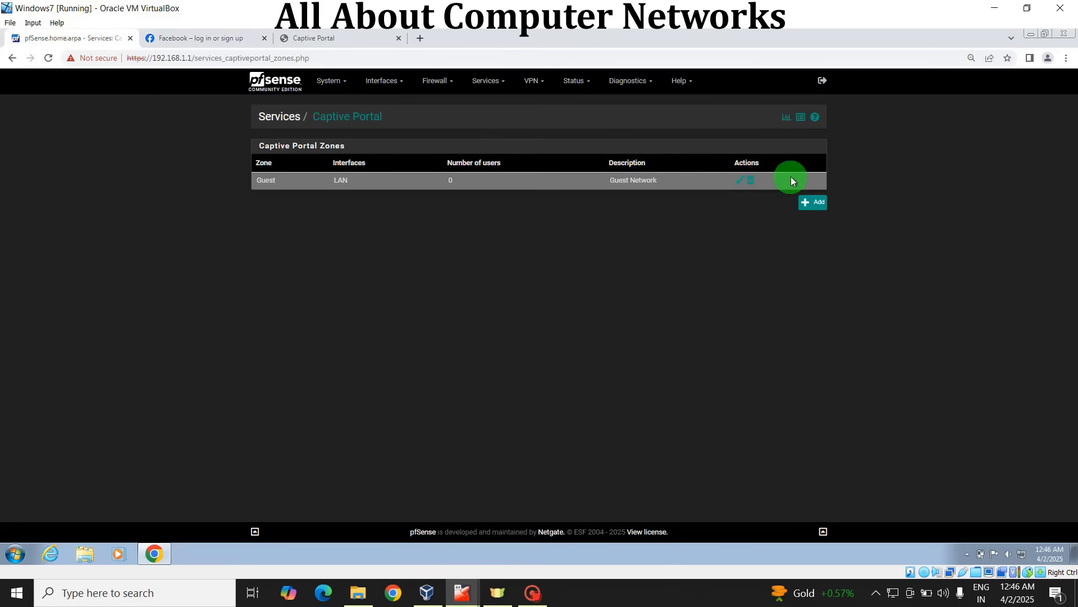
Step: Review the Guest zone's captive portal configuration and open the captive portal status page
click(736, 179)
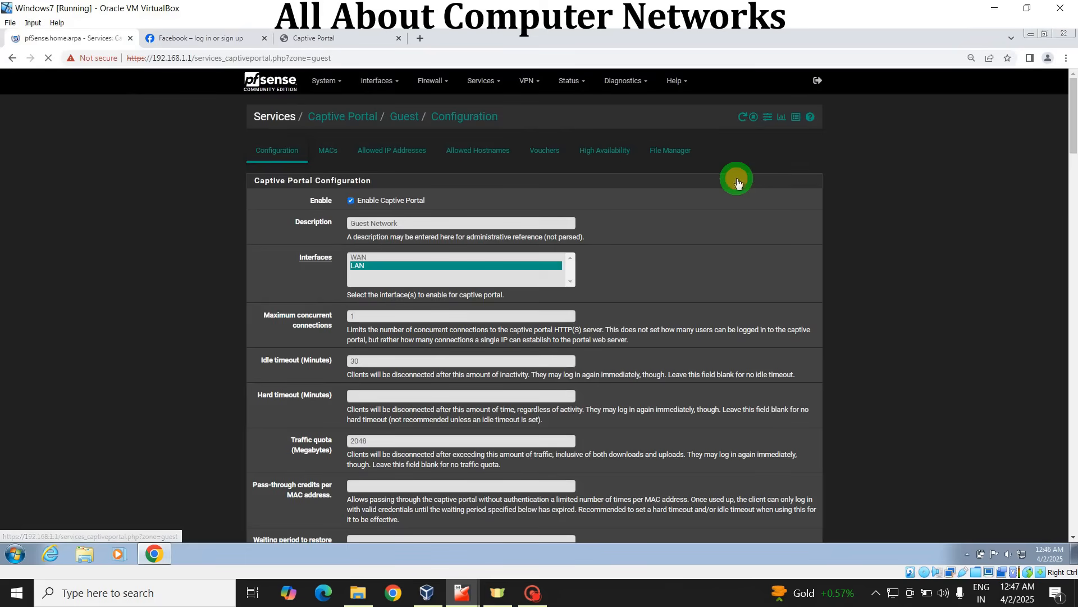
scroll(1060, 154, down, 2)
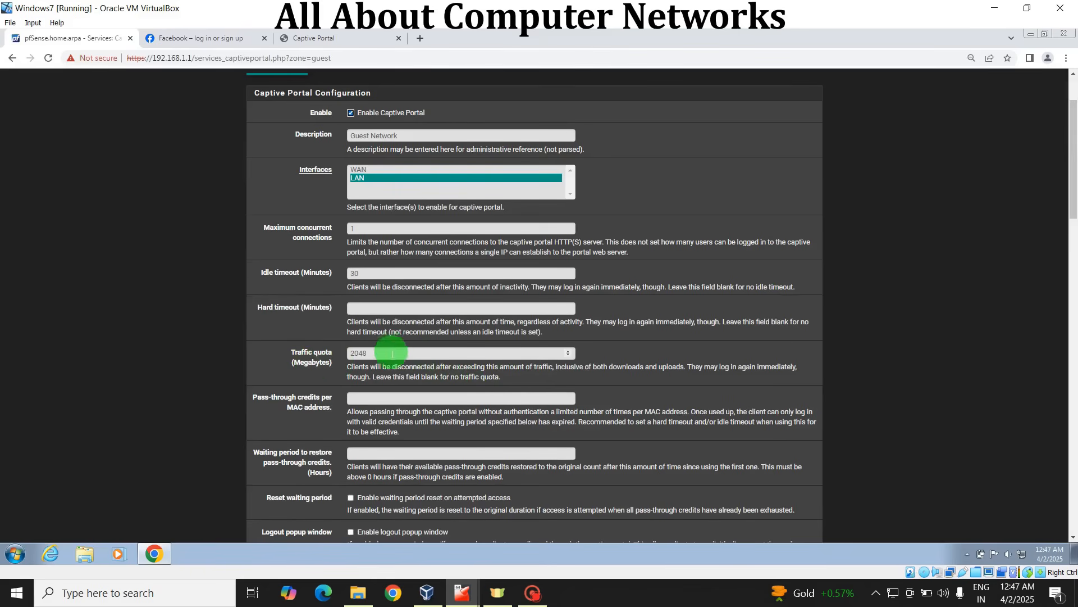
scroll(1060, 140, up, 2)
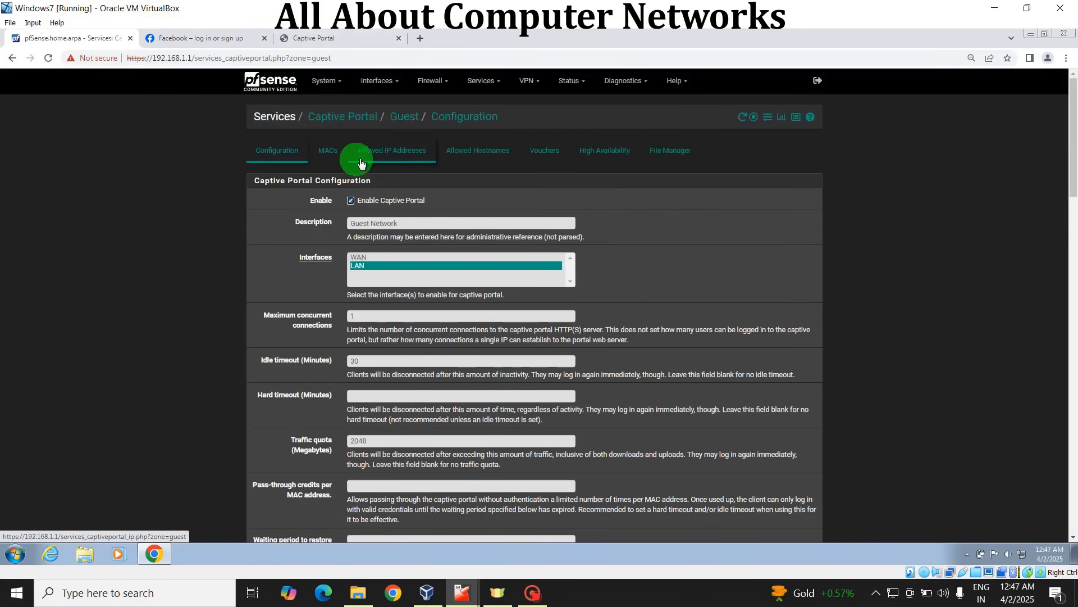
click(569, 82)
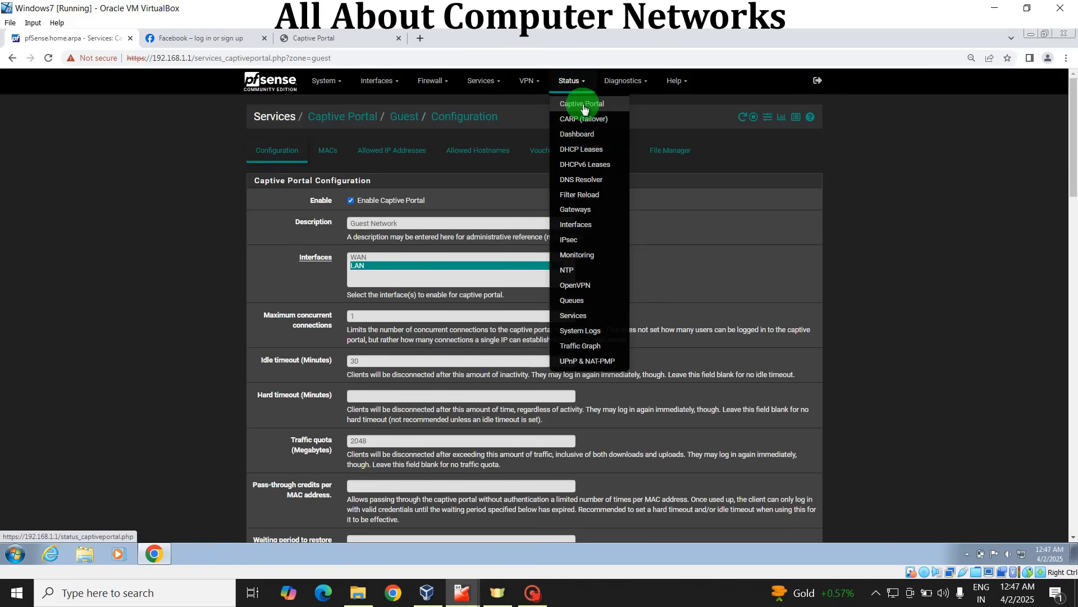
click(583, 106)
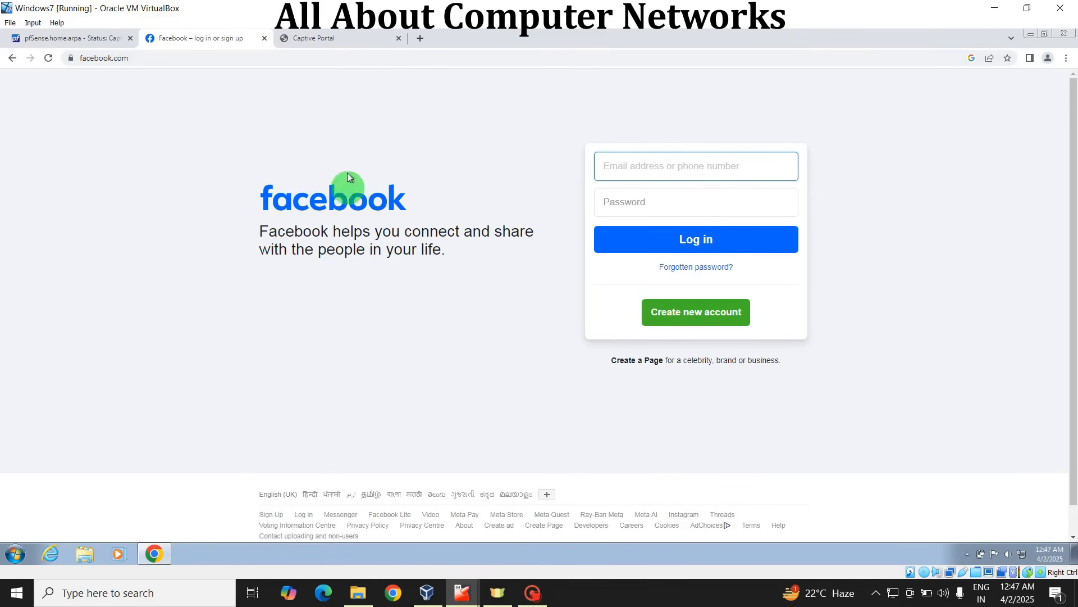
Step: Search for fast in a new browser tab, run the Fast.com internet speed test and show its detailed latency and upload information
click(420, 38)
click(185, 59)
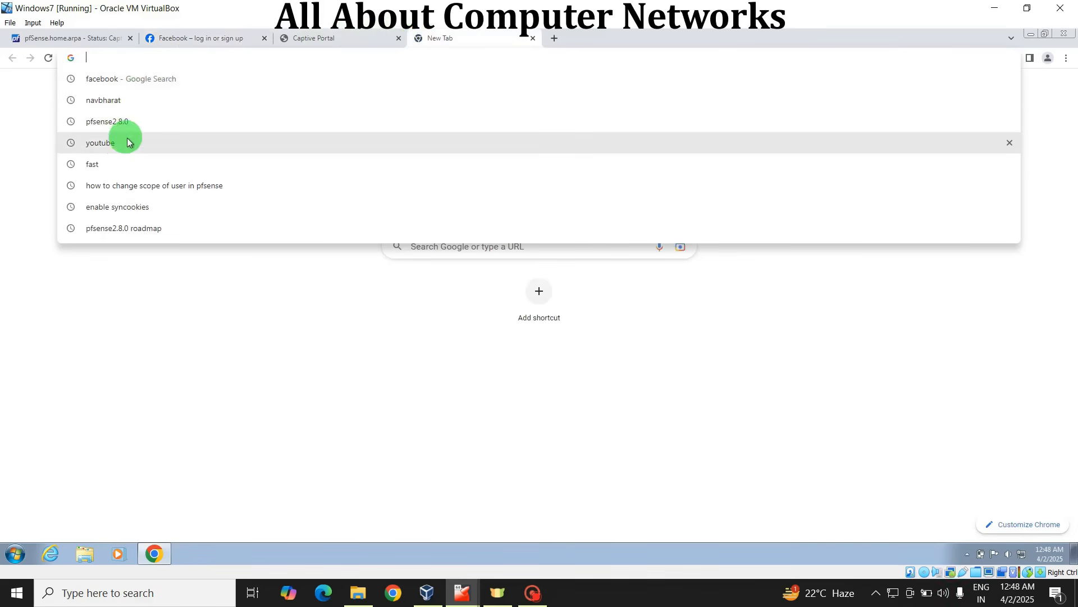
click(129, 170)
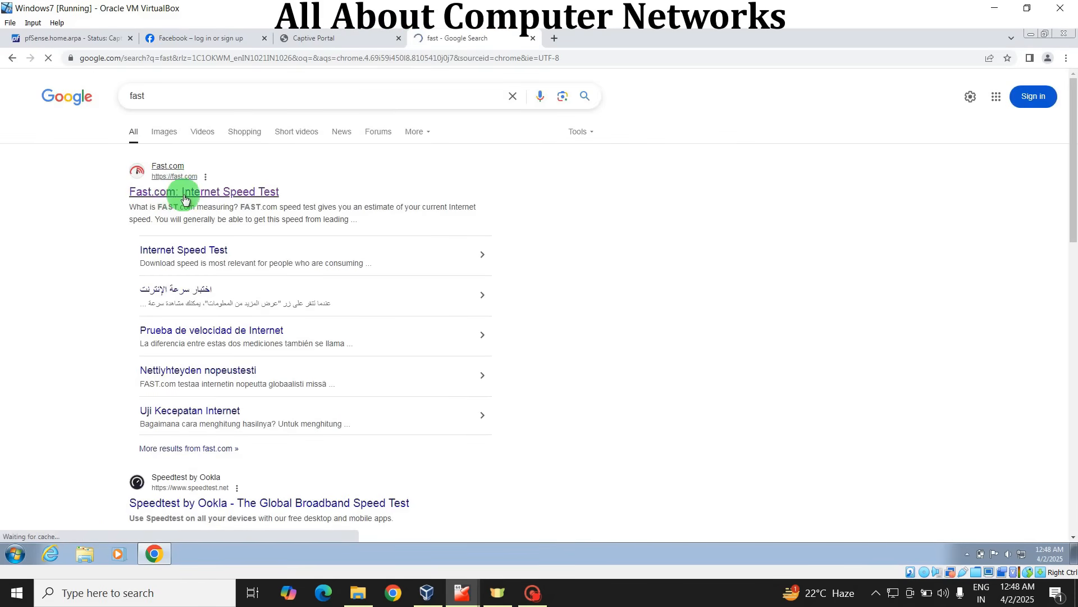
click(185, 193)
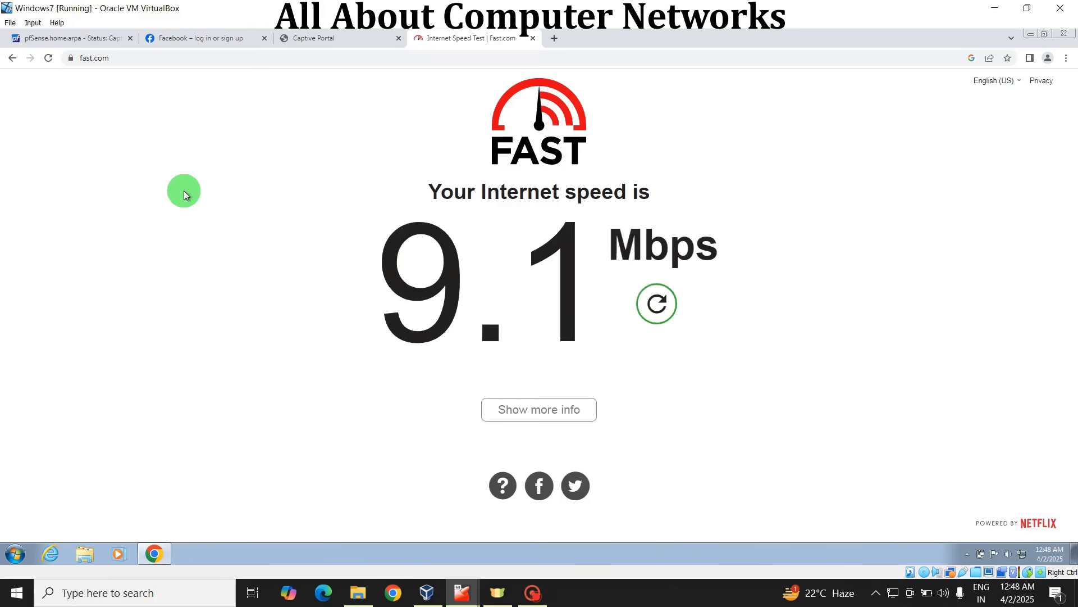
click(574, 410)
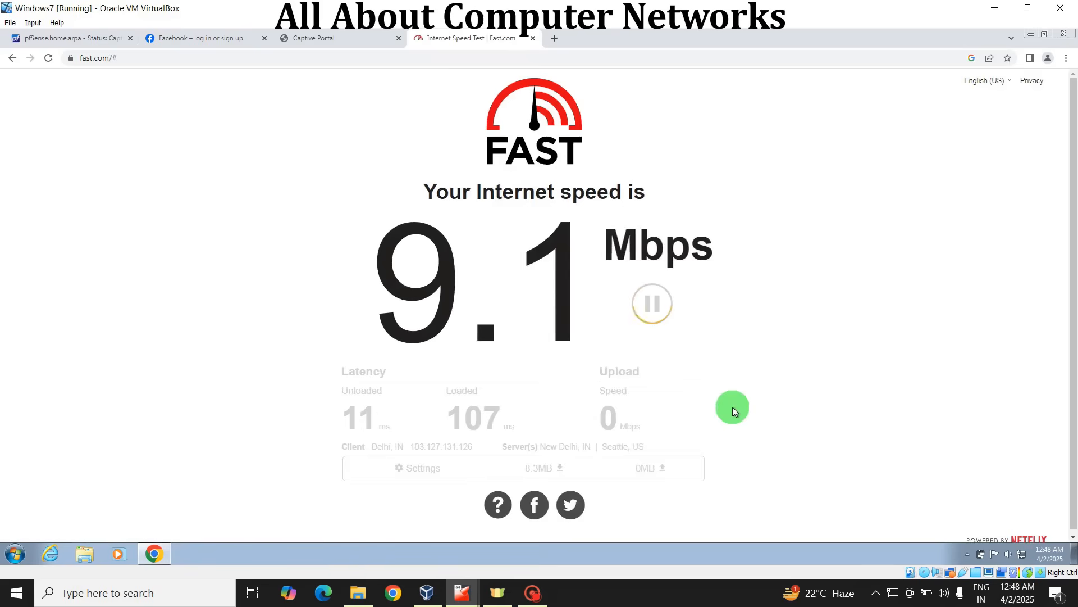